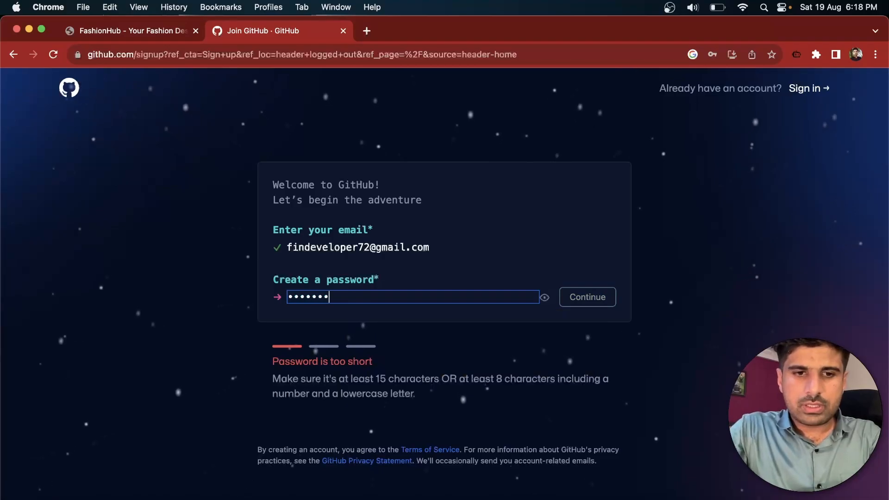
Step: Submit the longer password, enter the chosen username, and answer n to product update emails
{"action": "left_click", "coordinate": [600, 304]}
{"action": "type", "text": "findeveloper72"}
{"action": "key", "text": "Return"}
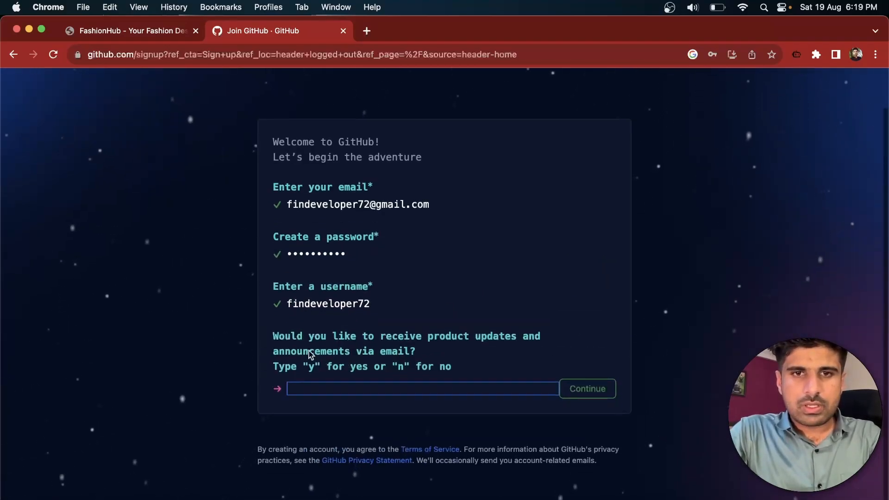
{"action": "type", "text": "n"}
{"action": "key", "text": "Return"}
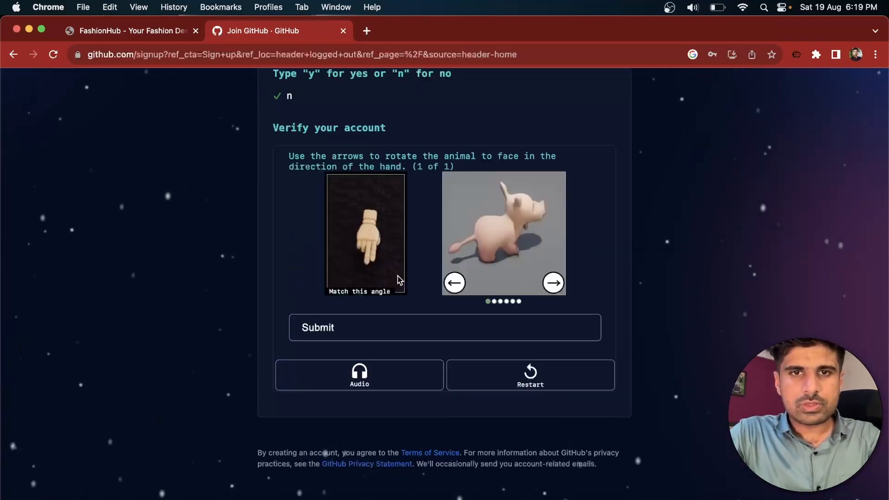
Step: Rotate the animal to match the hand, submit the puzzle, and save the password in Chrome
{"action": "left_click", "coordinate": [555, 282]}
{"action": "left_click", "coordinate": [554, 283]}
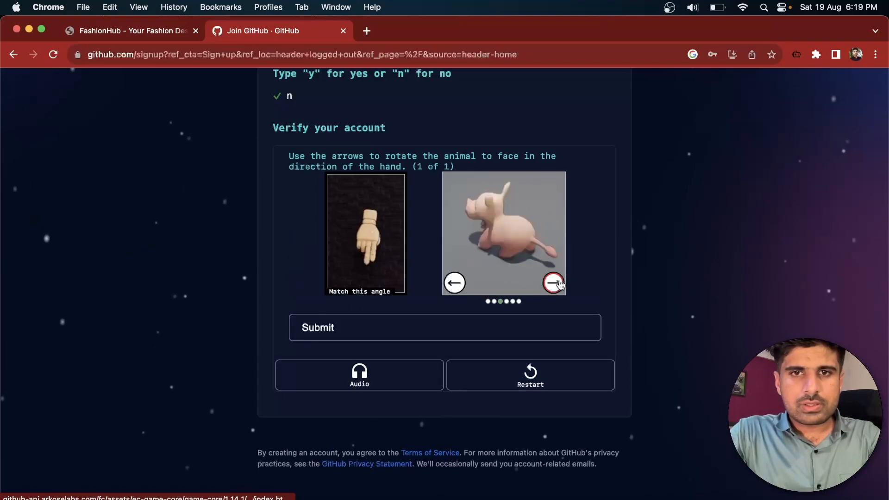
{"action": "left_click", "coordinate": [554, 283]}
{"action": "left_click", "coordinate": [554, 283]}
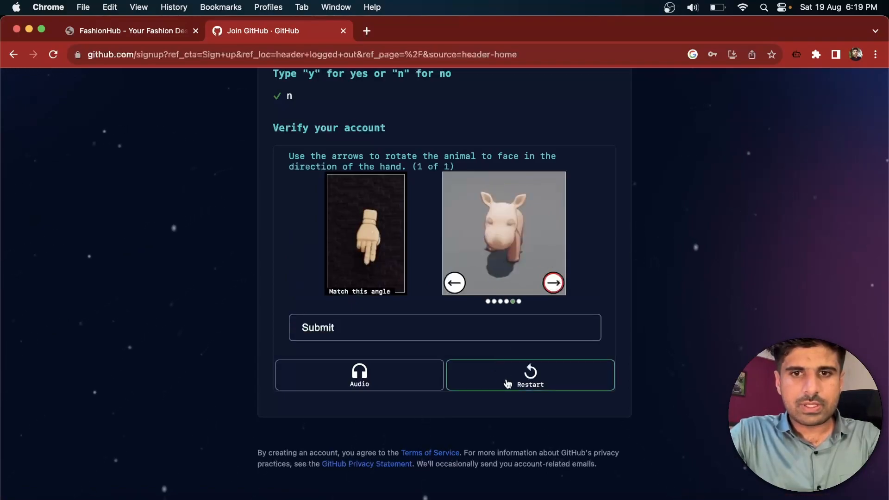
{"action": "left_click", "coordinate": [344, 327]}
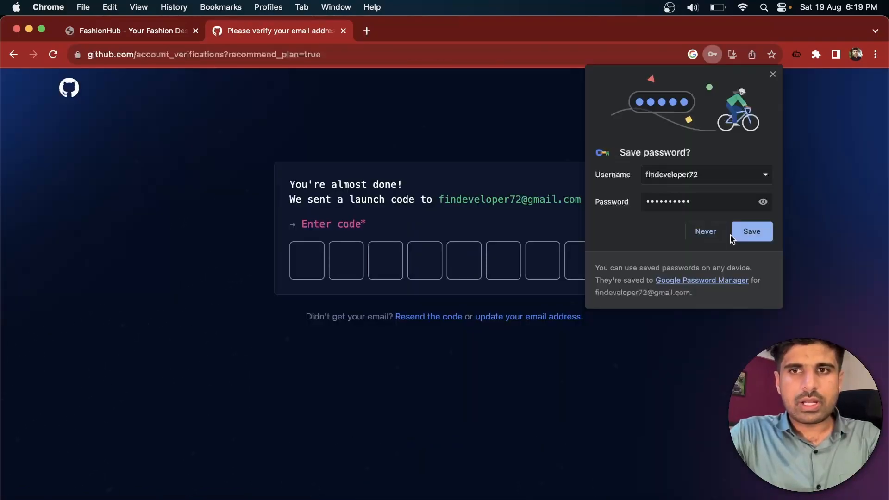
{"action": "left_click", "coordinate": [750, 231]}
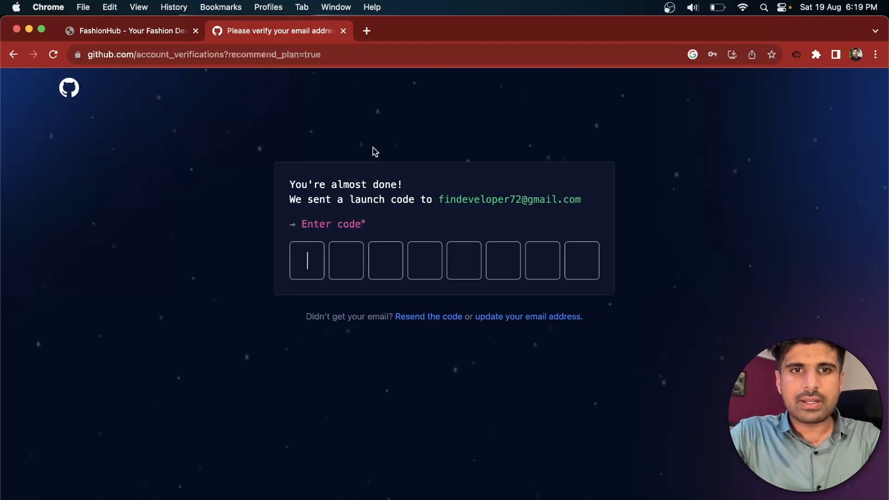
Step: Copy the launch code from GitHub's email in Gmail into GitHub's verification boxes
{"action": "left_click", "coordinate": [367, 31]}
{"action": "left_click", "coordinate": [780, 109]}
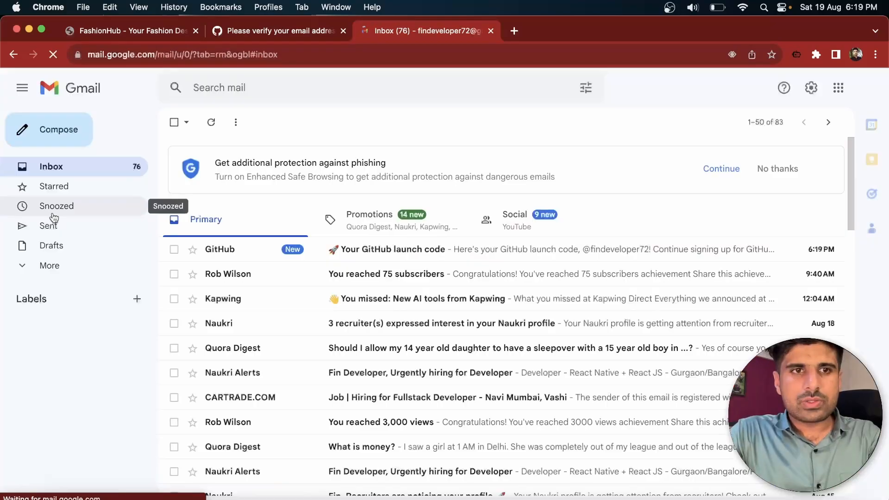
{"action": "left_click", "coordinate": [347, 250]}
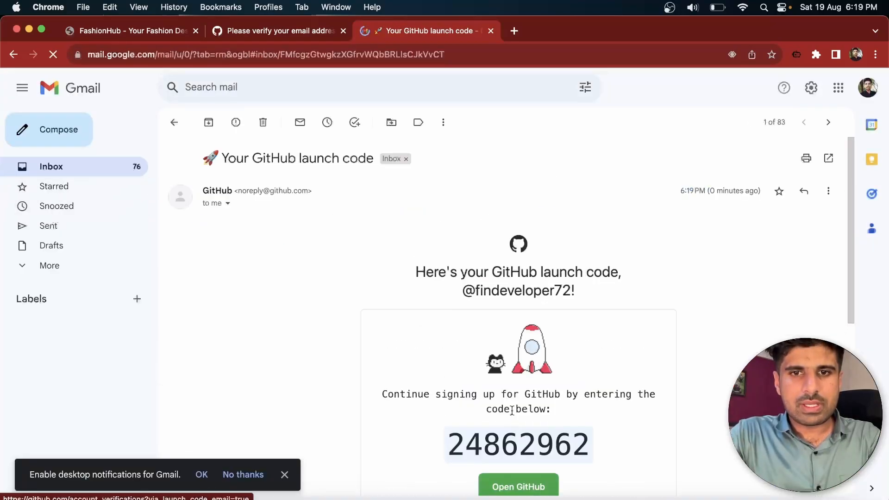
{"action": "double_click", "coordinate": [518, 445]}
{"action": "key", "text": "super+c"}
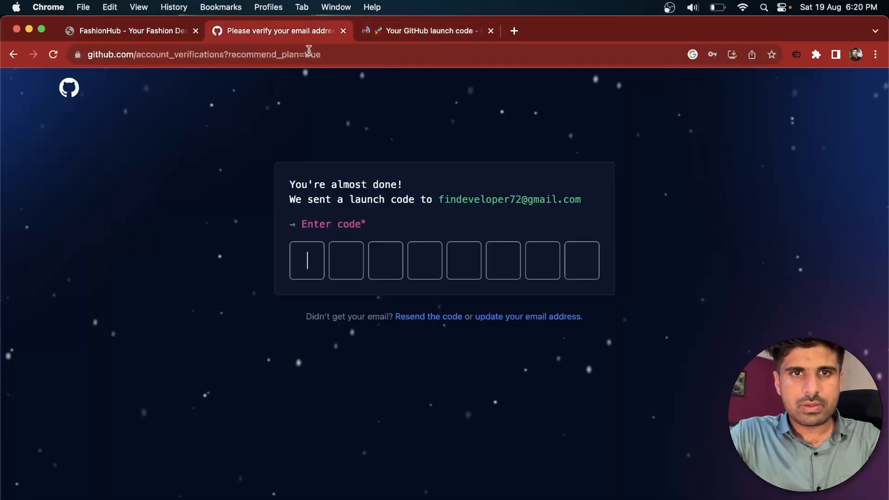
{"action": "left_click", "coordinate": [314, 33]}
{"action": "key", "text": "super+v"}
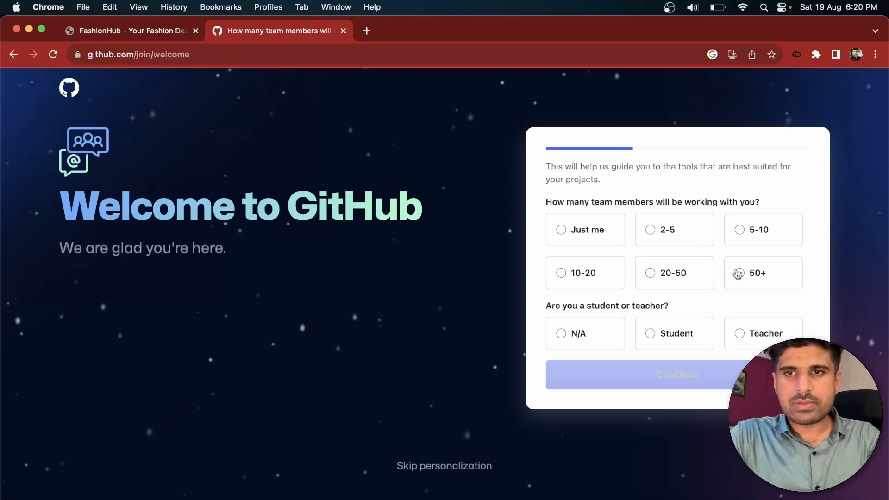
Step: Answer 20-50 team members and Student on GitHub's setup page, then continue
{"action": "left_click", "coordinate": [670, 273]}
{"action": "scroll", "coordinate": [645, 325], "scroll_direction": "down", "scroll_amount": 1}
{"action": "left_click", "coordinate": [648, 324]}
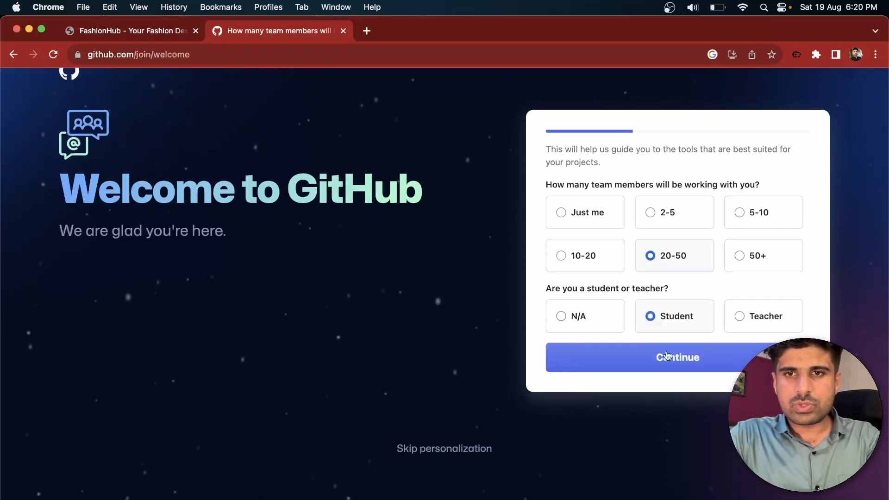
{"action": "left_click", "coordinate": [666, 366]}
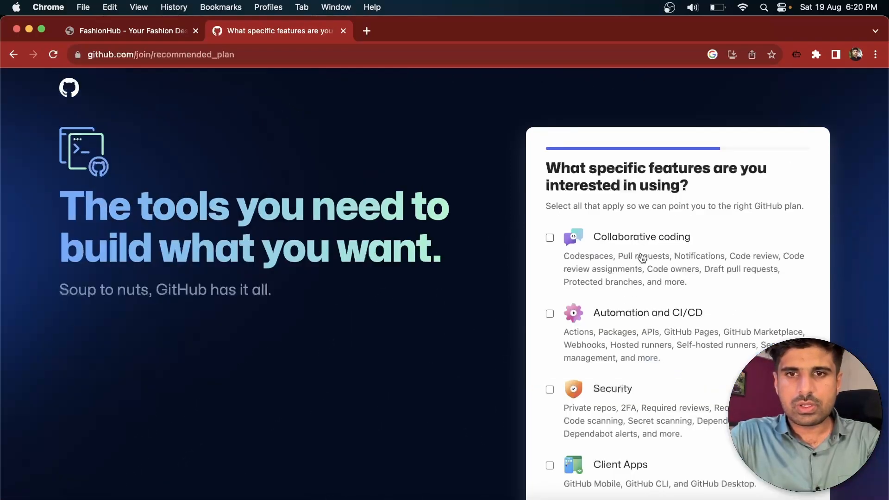
Step: Continue past the features question to finish personalization and reach the dashboard
{"action": "scroll", "coordinate": [620, 324], "scroll_direction": "down", "scroll_amount": 7}
{"action": "left_click", "coordinate": [600, 364]}
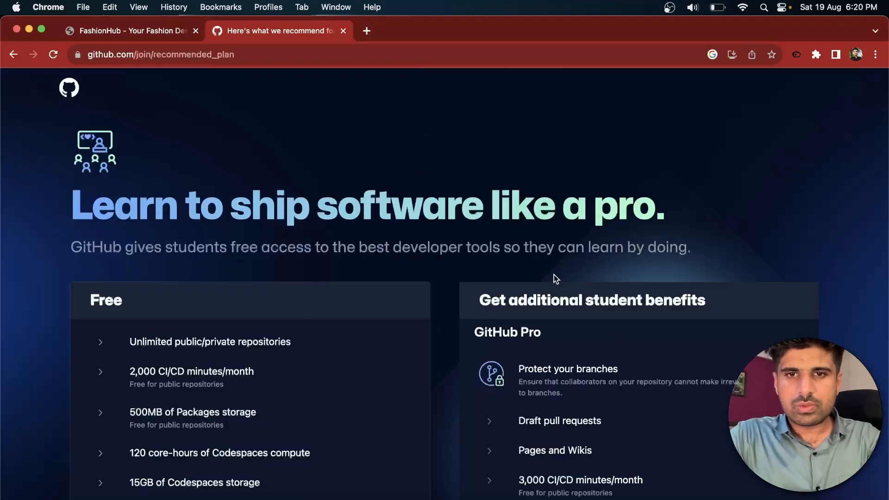
{"action": "scroll", "coordinate": [561, 279], "scroll_direction": "down", "scroll_amount": 10}
{"action": "scroll", "coordinate": [232, 209], "scroll_direction": "up", "scroll_amount": 10}
{"action": "scroll", "coordinate": [232, 210], "scroll_direction": "down", "scroll_amount": 10}
{"action": "scroll", "coordinate": [221, 356], "scroll_direction": "up", "scroll_amount": 10}
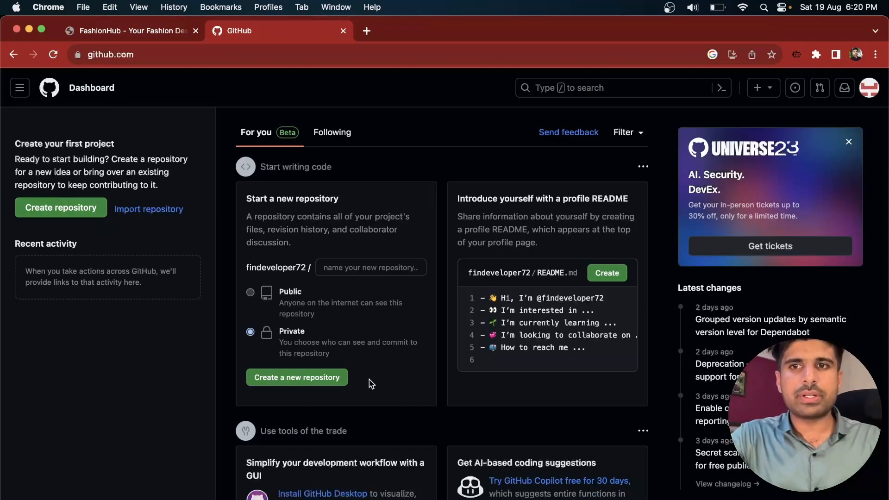
Step: Create a public repository named chatgpt-webapp with a README file
{"action": "left_click", "coordinate": [69, 210]}
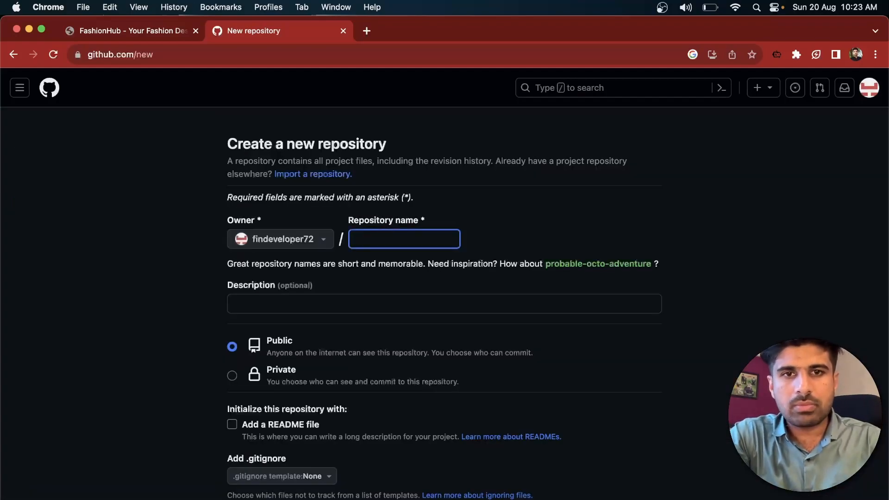
{"action": "type", "text": "chatgpt webapp"}
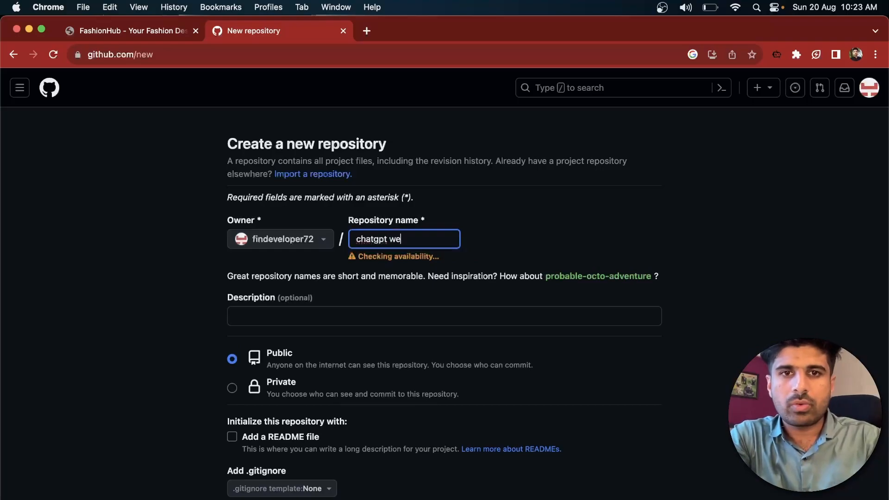
{"action": "scroll", "coordinate": [408, 322], "scroll_direction": "down", "scroll_amount": 1}
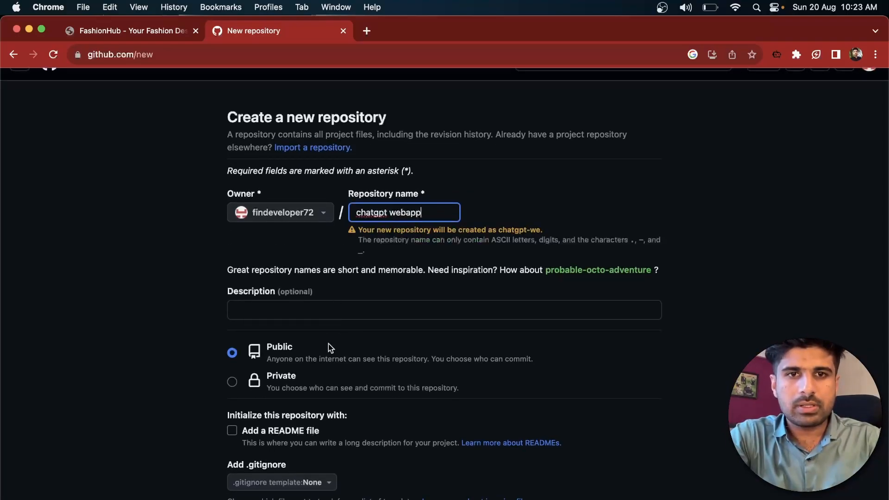
{"action": "scroll", "coordinate": [329, 343], "scroll_direction": "down", "scroll_amount": 3}
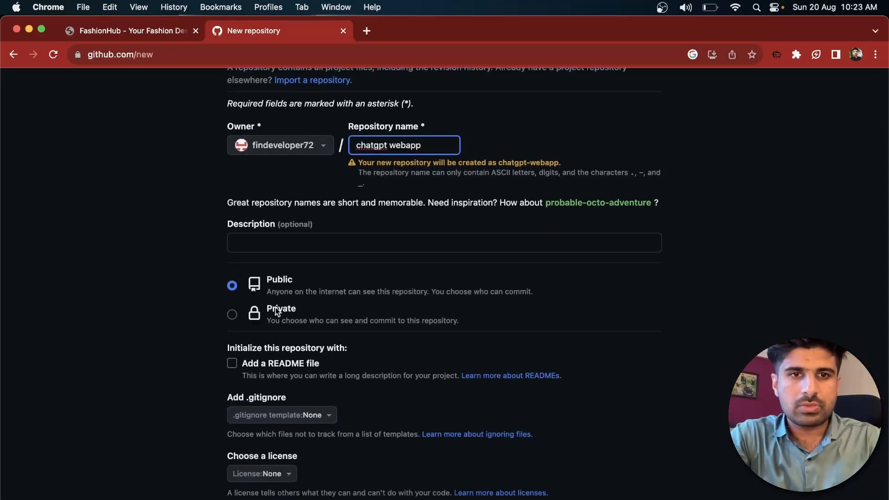
{"action": "scroll", "coordinate": [284, 315], "scroll_direction": "down", "scroll_amount": 5}
{"action": "scroll", "coordinate": [284, 314], "scroll_direction": "down", "scroll_amount": 2}
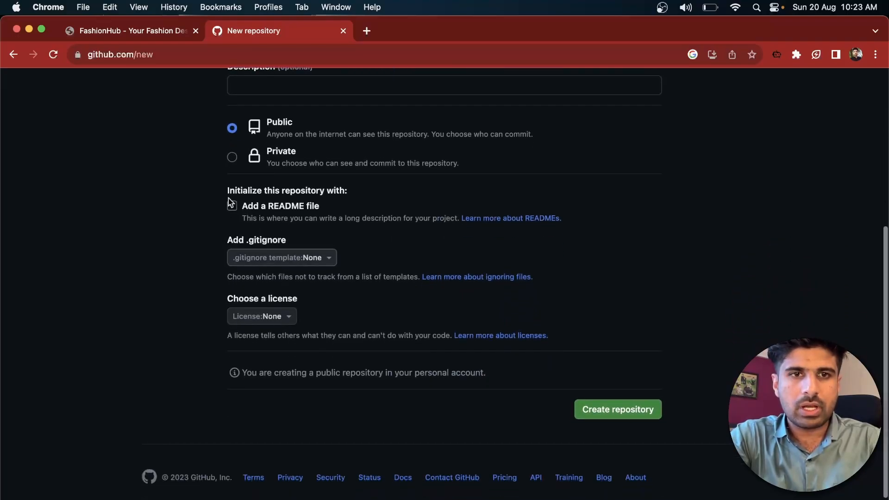
{"action": "left_click", "coordinate": [231, 205]}
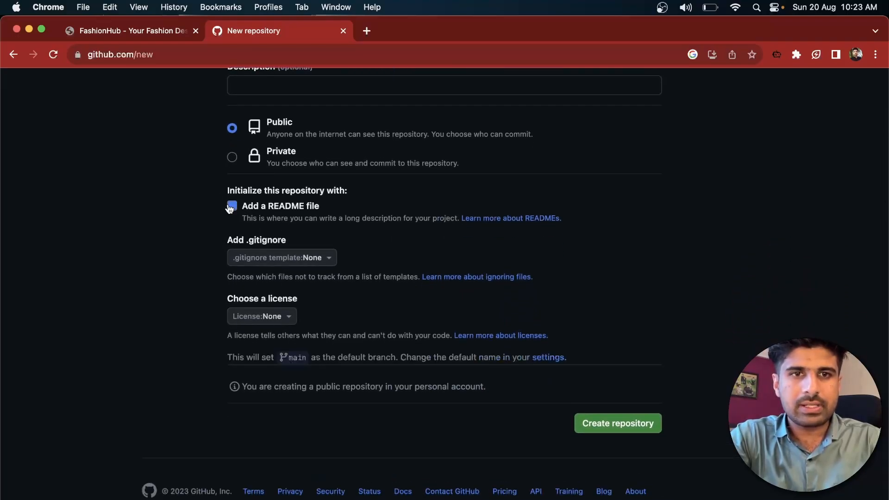
{"action": "scroll", "coordinate": [648, 407], "scroll_direction": "down", "scroll_amount": 1}
{"action": "left_click", "coordinate": [634, 398]}
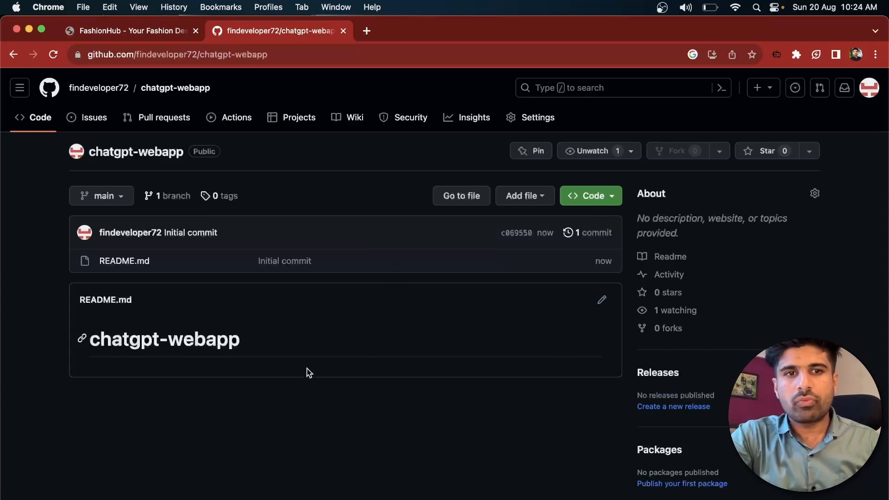
Step: Reload the repository page and copy its HTTPS clone URL from the Code menu
{"action": "left_click", "coordinate": [125, 267]}
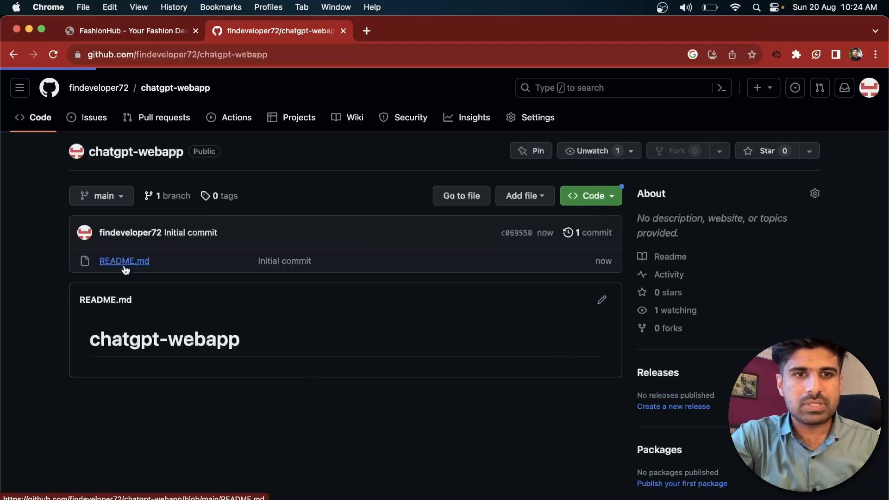
{"action": "left_click", "coordinate": [608, 197]}
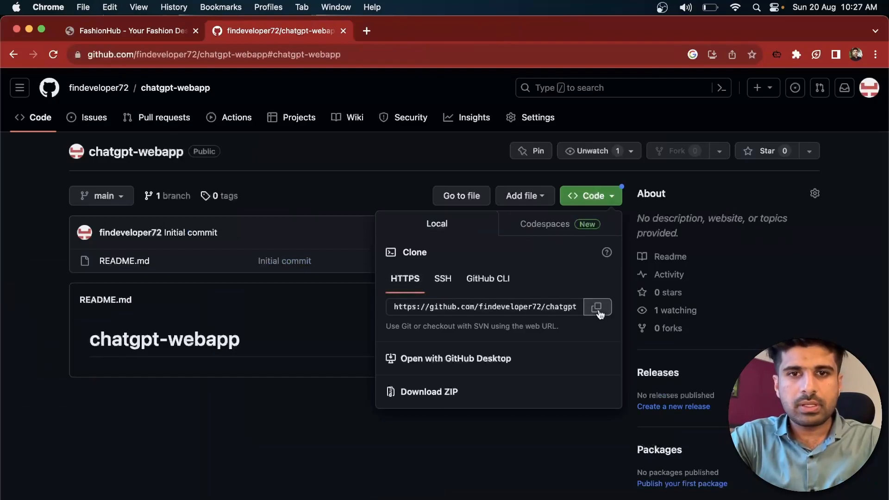
{"action": "left_click", "coordinate": [597, 308]}
Step: Initialise a Git repository for the project in VS Code's integrated terminal
{"action": "left_click", "coordinate": [523, 494]}
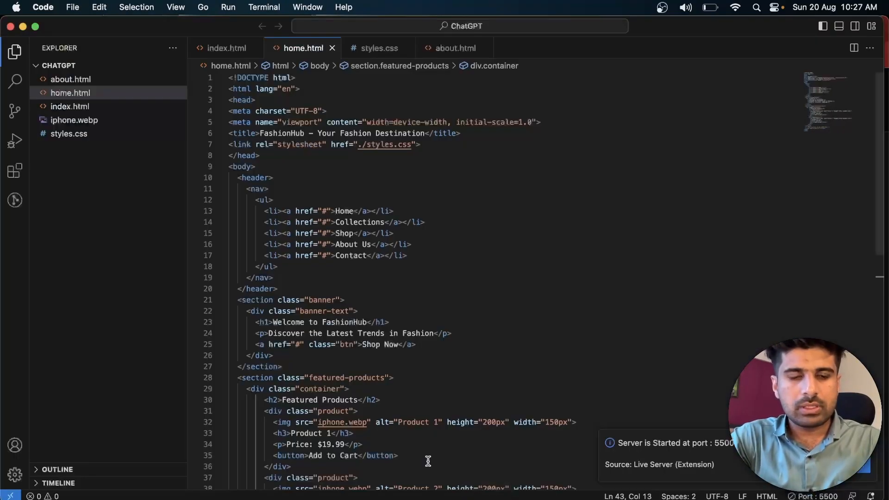
{"action": "key", "text": "ctrl+grave"}
{"action": "type", "text": "git init"}
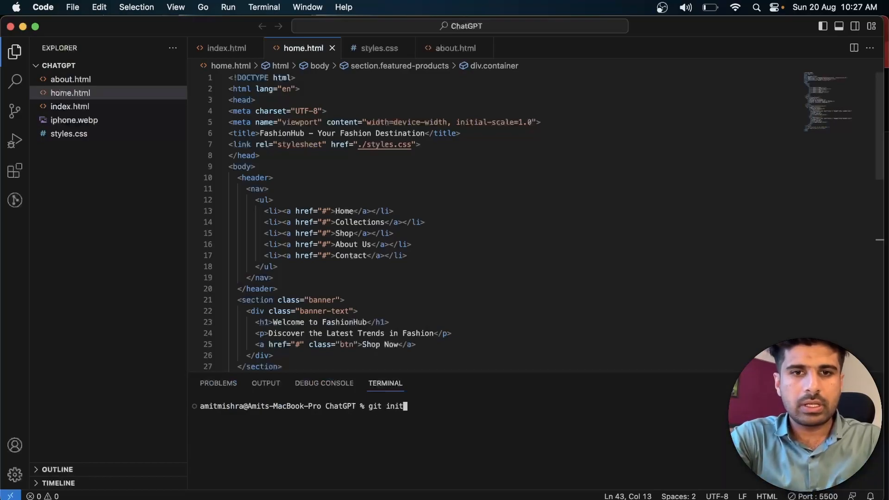
{"action": "key", "text": "Return"}
{"action": "key", "text": "ctrl+shift+g"}
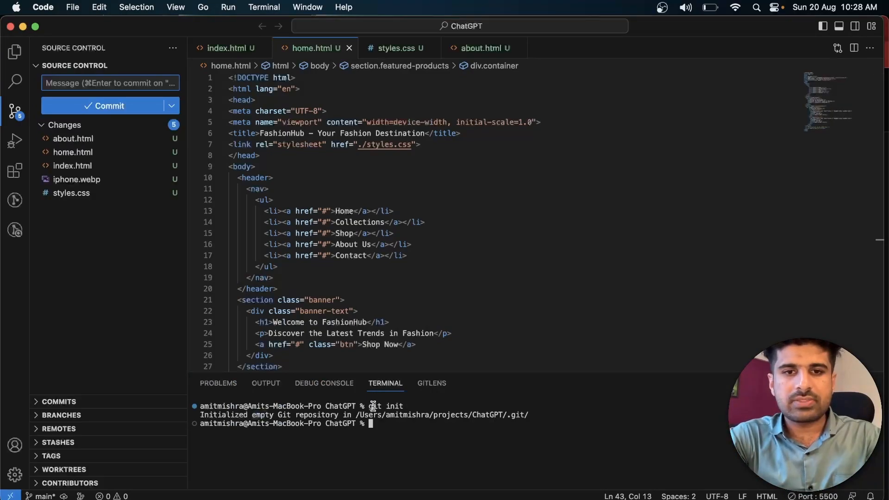
Step: Add the pasted chatgpt-webapp GitHub URL as the origin remote
{"action": "double_click", "coordinate": [383, 425]}
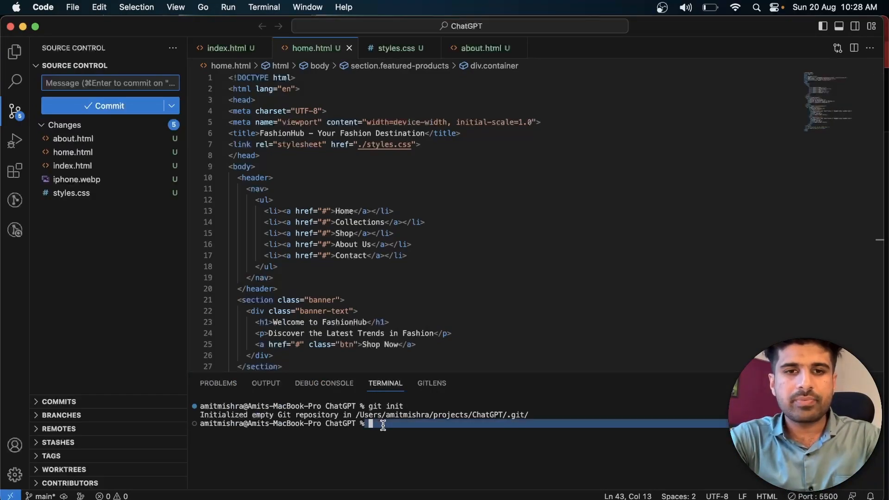
{"action": "left_click", "coordinate": [383, 425]}
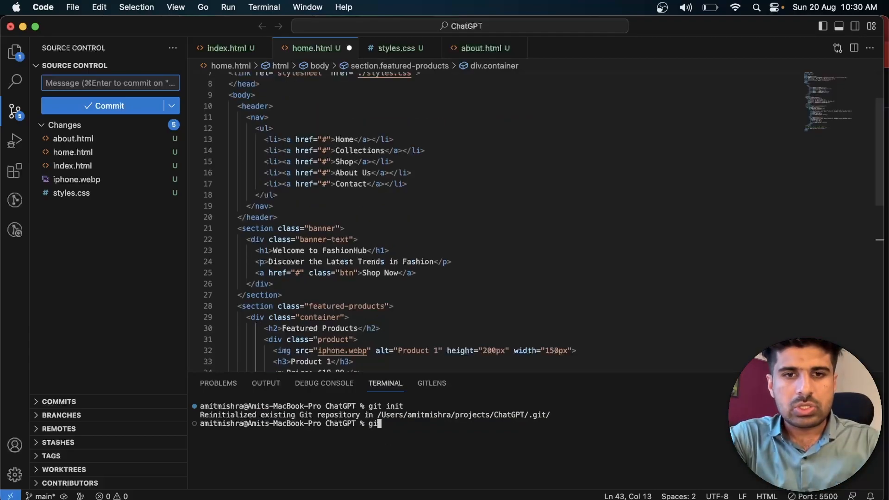
{"action": "type", "text": "remote add origin"}
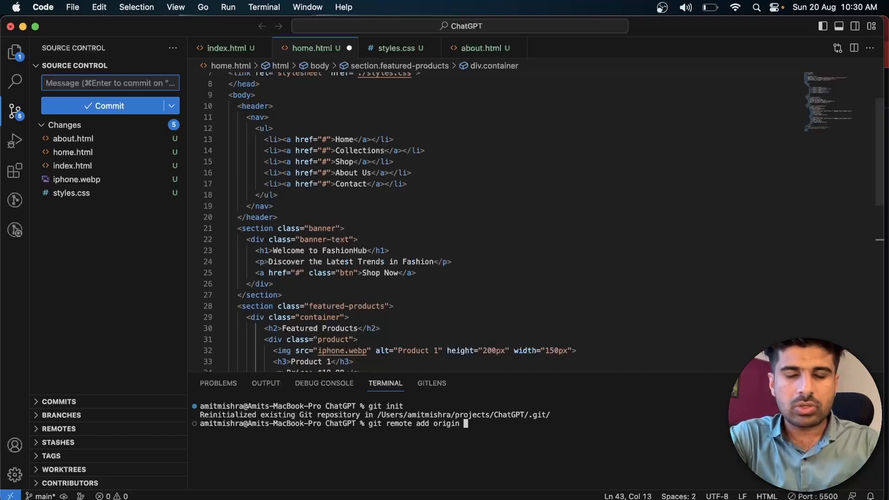
{"action": "key", "text": "super+v"}
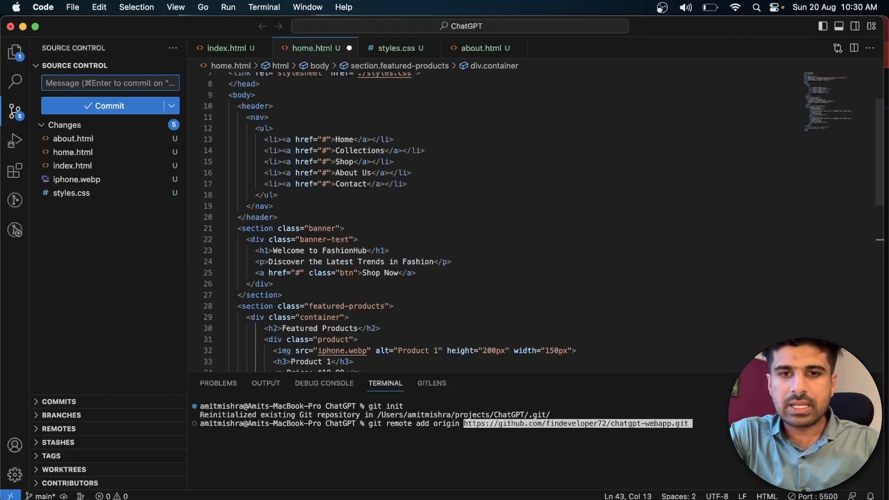
{"action": "key", "text": "Return"}
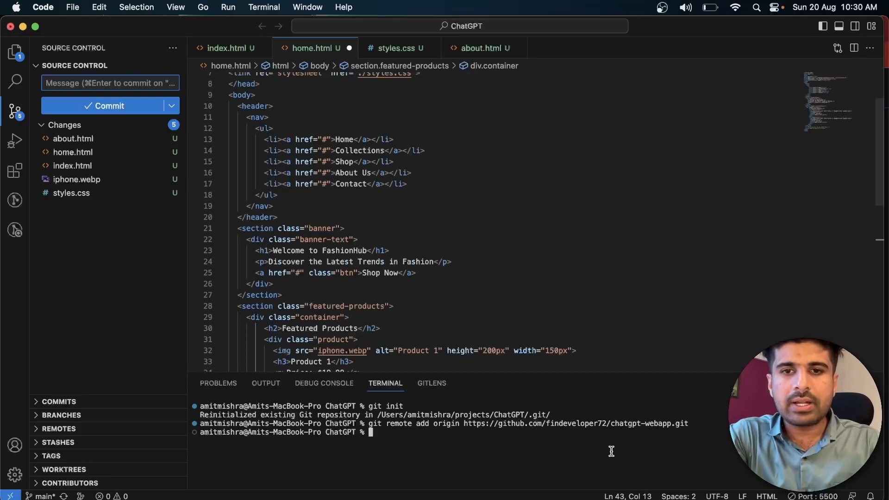
Step: Run git remote -v to confirm origin's fetch and push URLs
{"action": "type", "text": "git"}
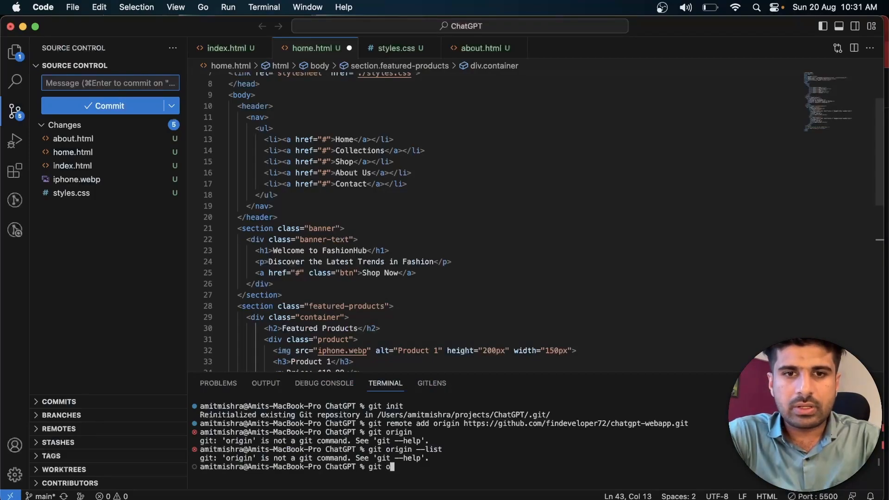
{"action": "type", "text": "ri"}
{"action": "key", "text": "BackSpace"}
{"action": "key", "text": "BackSpace"}
{"action": "key", "text": "BackSpace"}
{"action": "type", "text": "remote -"}
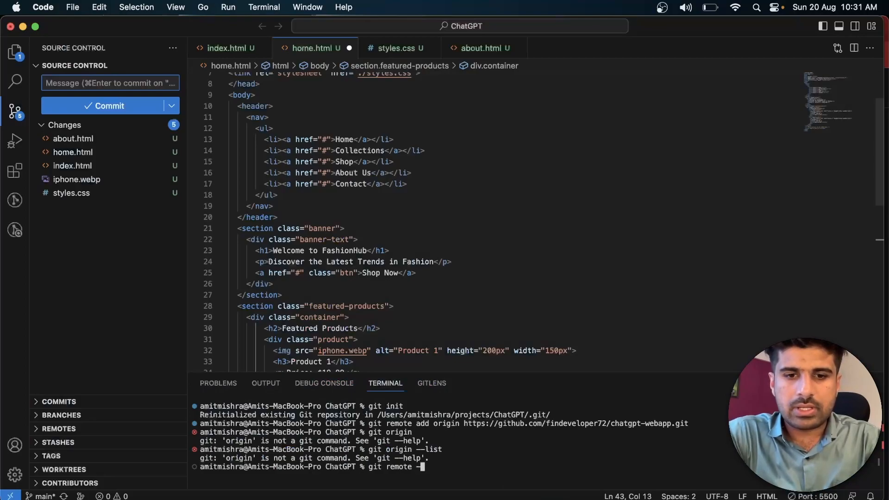
{"action": "type", "text": "v"}
{"action": "key", "text": "Return"}
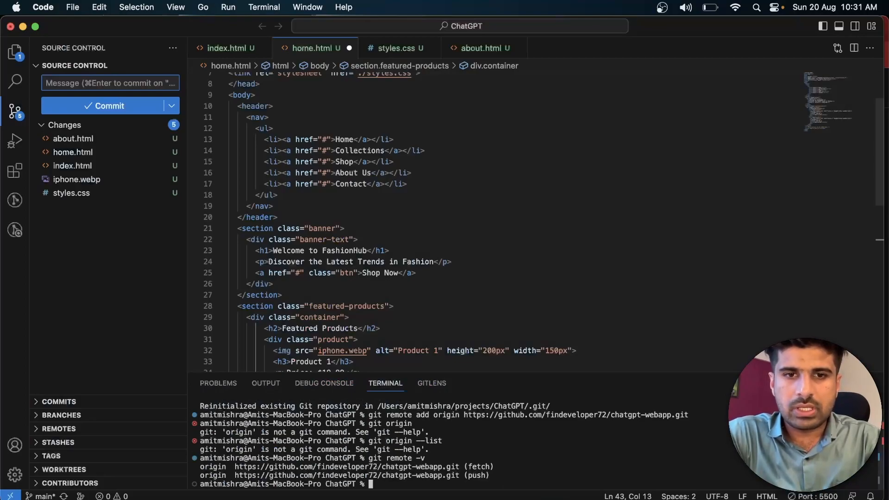
{"action": "double_click", "coordinate": [214, 467]}
{"action": "left_click", "coordinate": [400, 485]}
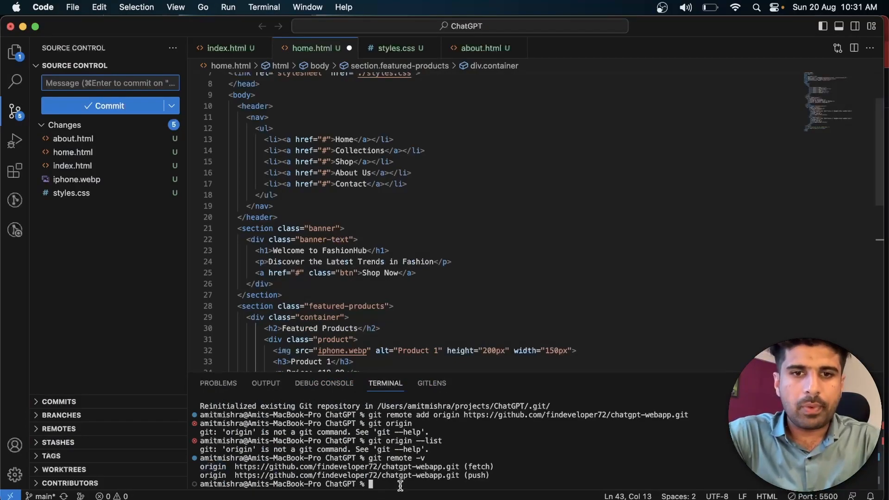
Step: Stage all project files with git add . and begin the git commit command
{"action": "type", "text": "git add ."}
{"action": "key", "text": "Return"}
{"action": "type", "text": "git commi"}
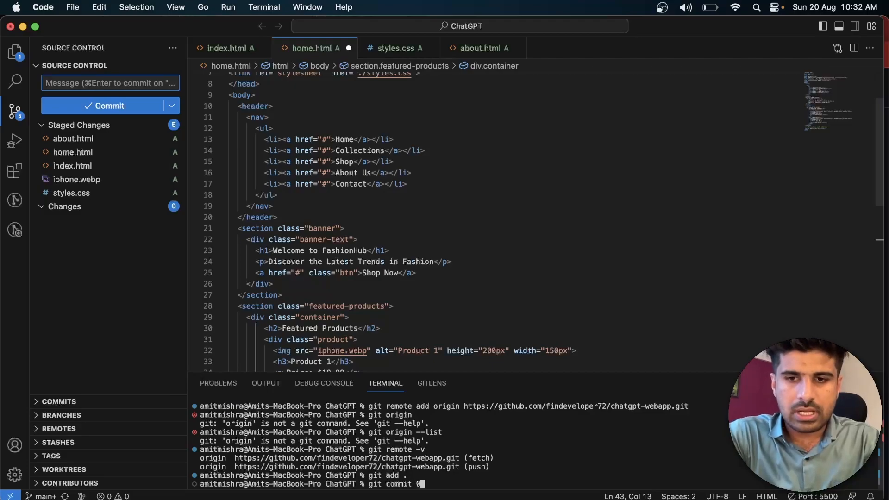
{"action": "key", "text": "Left"}
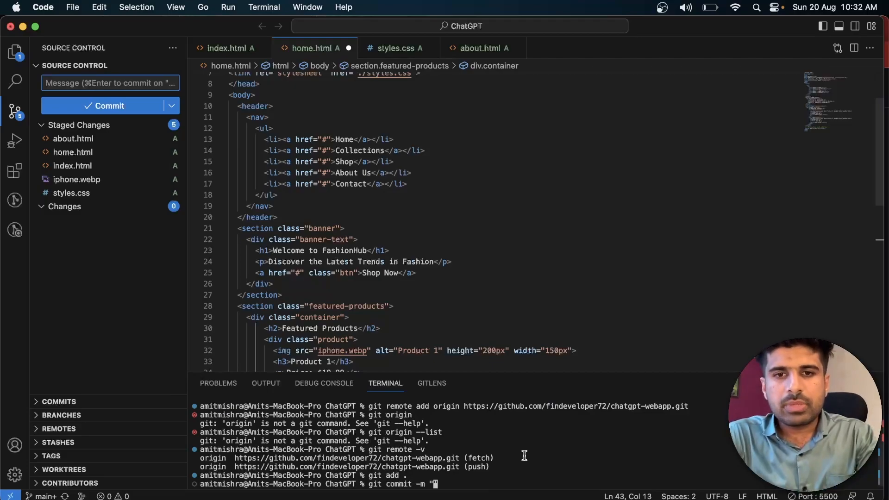
Step: Highlight the earlier git init and remote commands, then commit with message 'Website created using chatgpt'
{"action": "left_click_drag", "start_coordinate": [691, 406], "coordinate": [369, 406]}
{"action": "scroll", "coordinate": [456, 436], "scroll_direction": "up", "scroll_amount": 1}
{"action": "left_click", "coordinate": [457, 436]}
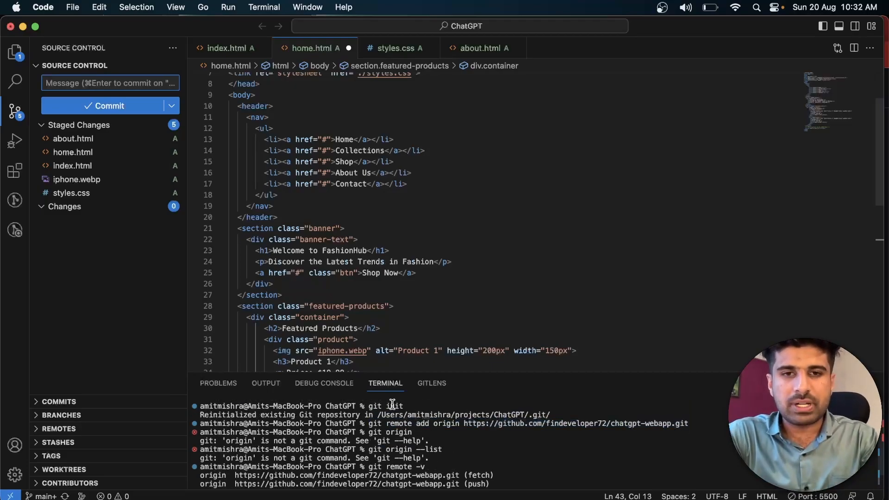
{"action": "left_click_drag", "start_coordinate": [412, 404], "coordinate": [374, 406]}
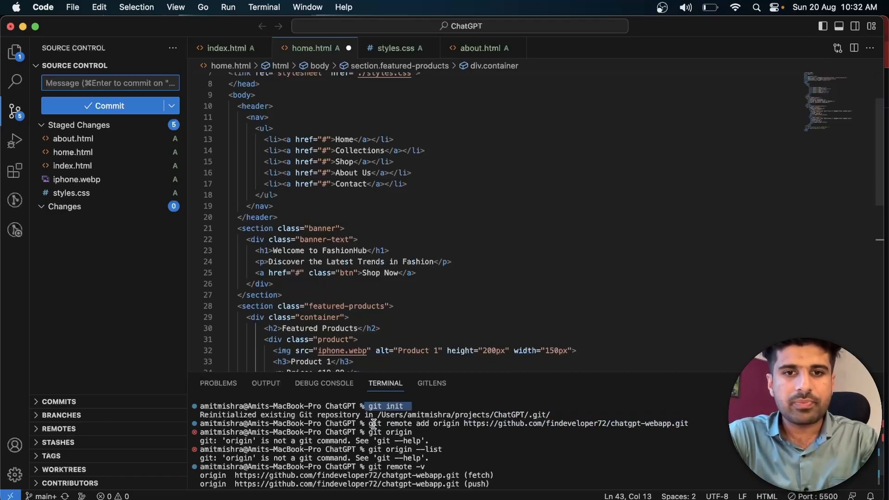
{"action": "left_click", "coordinate": [405, 406]}
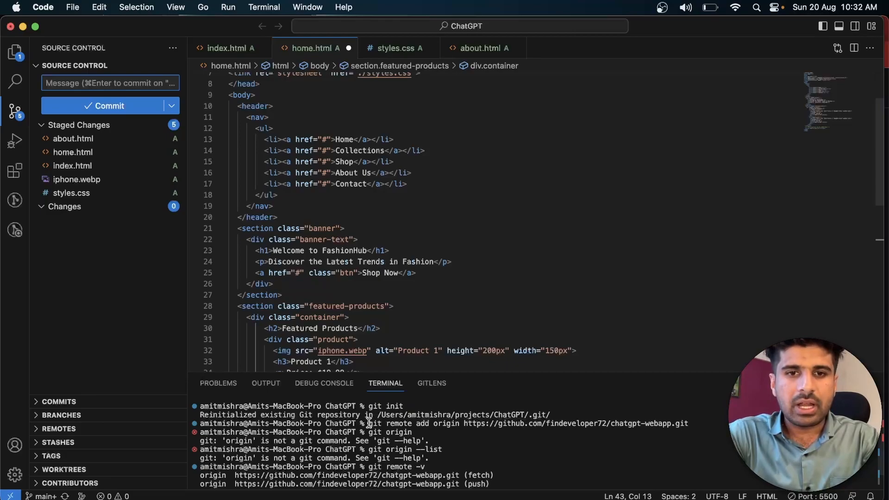
{"action": "left_click_drag", "start_coordinate": [369, 423], "coordinate": [689, 424]}
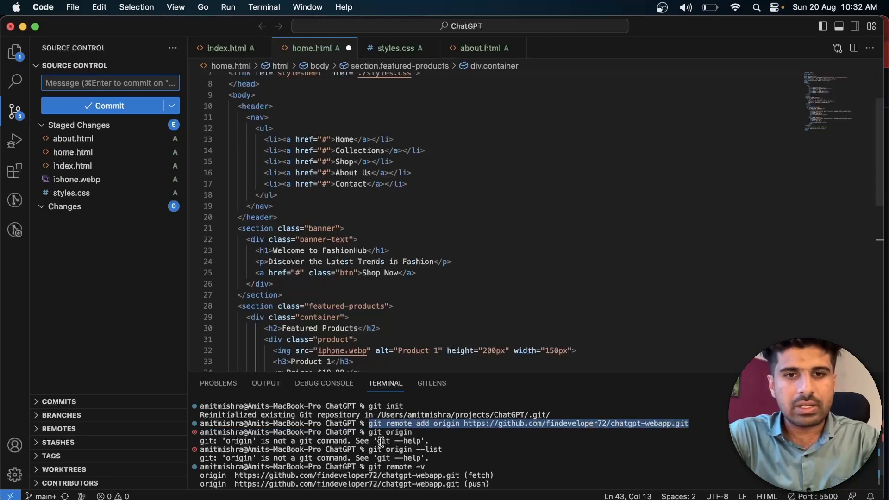
{"action": "scroll", "coordinate": [407, 471], "scroll_direction": "down", "scroll_amount": 1}
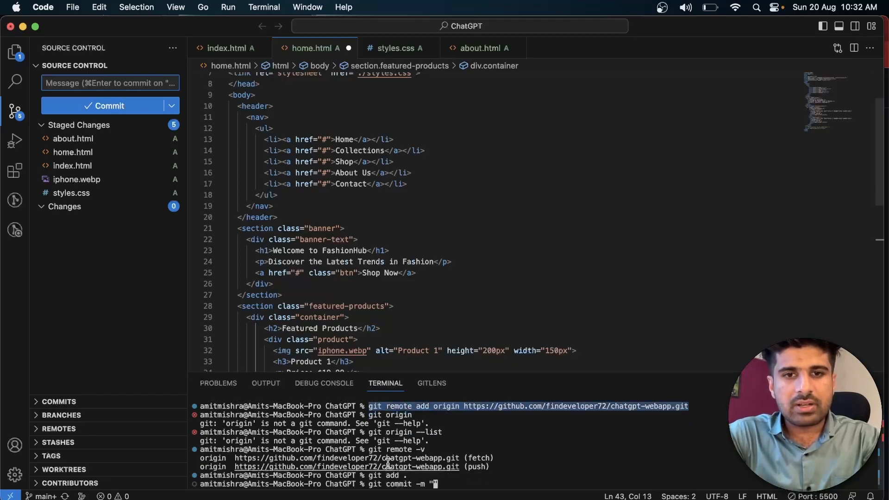
{"action": "left_click_drag", "start_coordinate": [369, 449], "coordinate": [421, 450]}
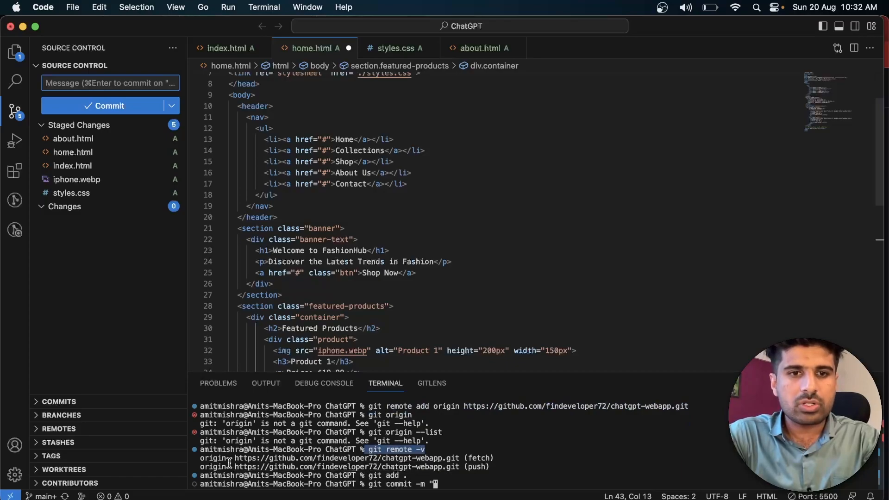
{"action": "double_click", "coordinate": [213, 458]}
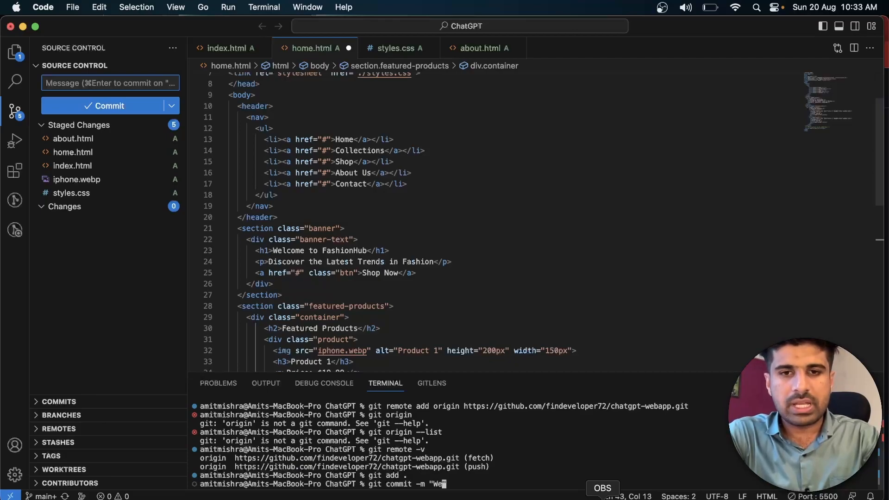
{"action": "type", "text": "site e"}
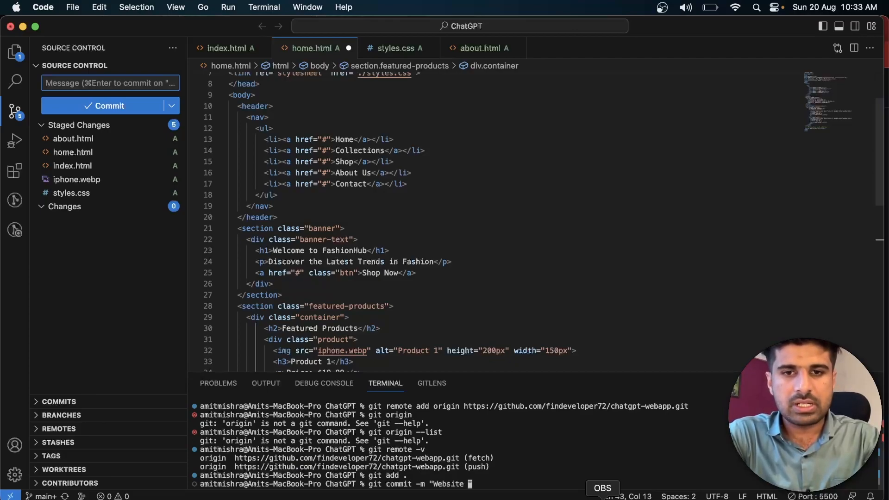
{"action": "type", "text": "reated using chatgpt\""}
{"action": "key", "text": "Return"}
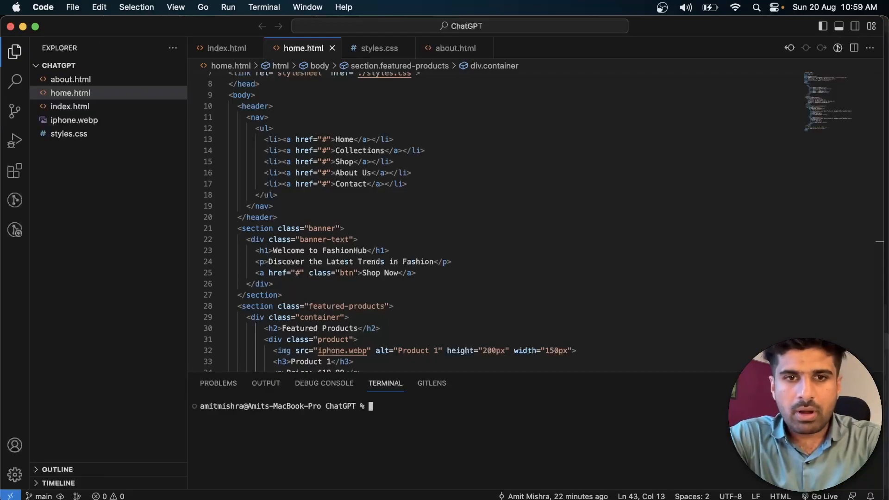
Step: Run git push origin main and authorize VS Code's GitHub sign-in in the browser
{"action": "type", "text": "git push origin main"}
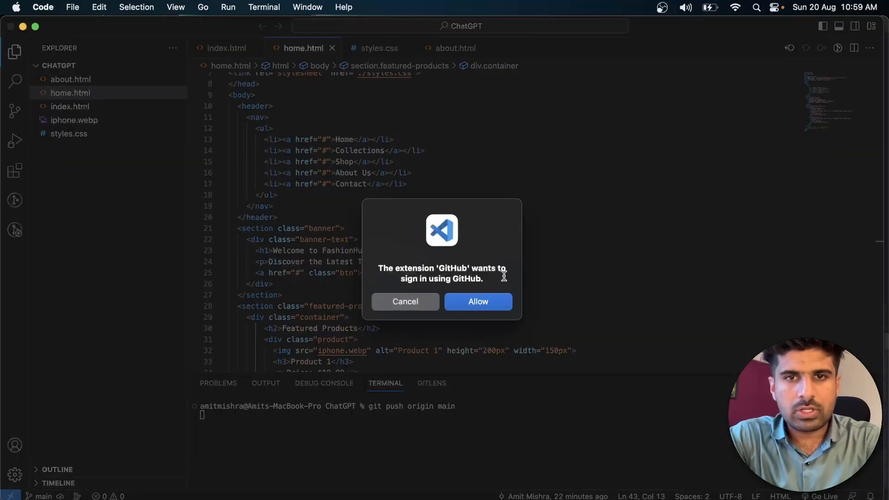
{"action": "left_click", "coordinate": [469, 306]}
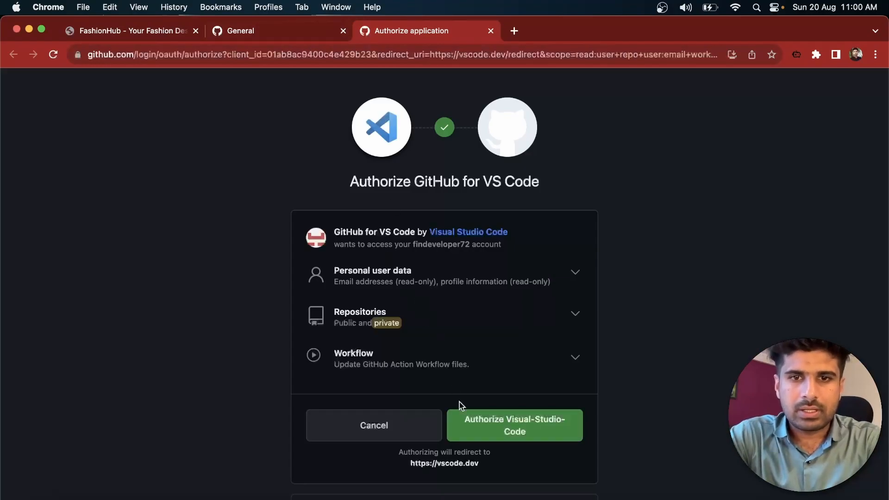
{"action": "left_click", "coordinate": [481, 422]}
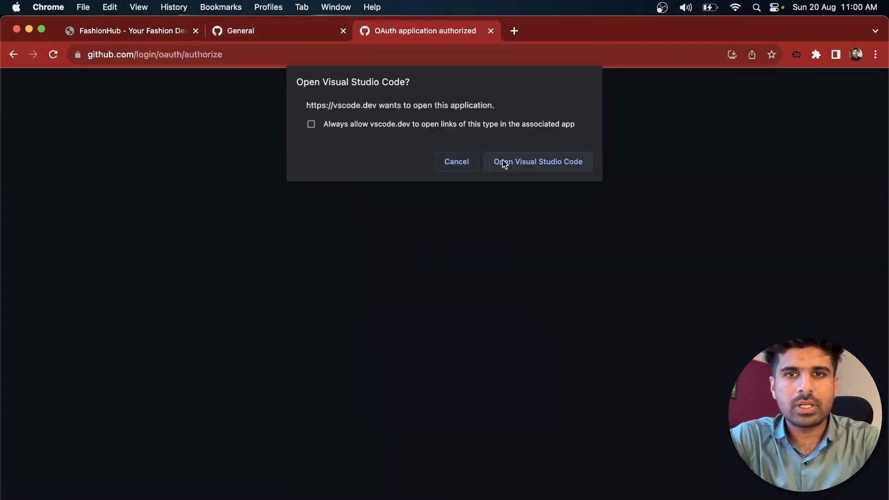
{"action": "left_click", "coordinate": [503, 163]}
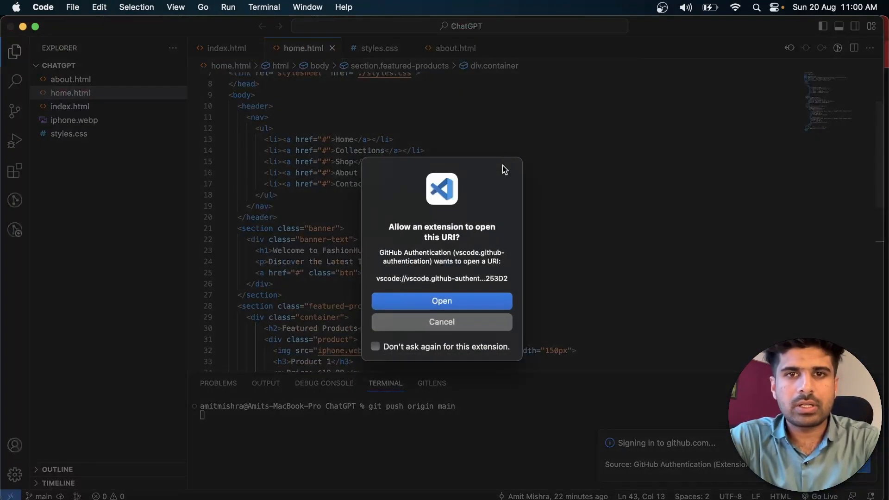
{"action": "left_click", "coordinate": [449, 306]}
Step: Pull origin main to bring in README.md, then rerun the push to main successfully
{"action": "type", "text": "gi"}
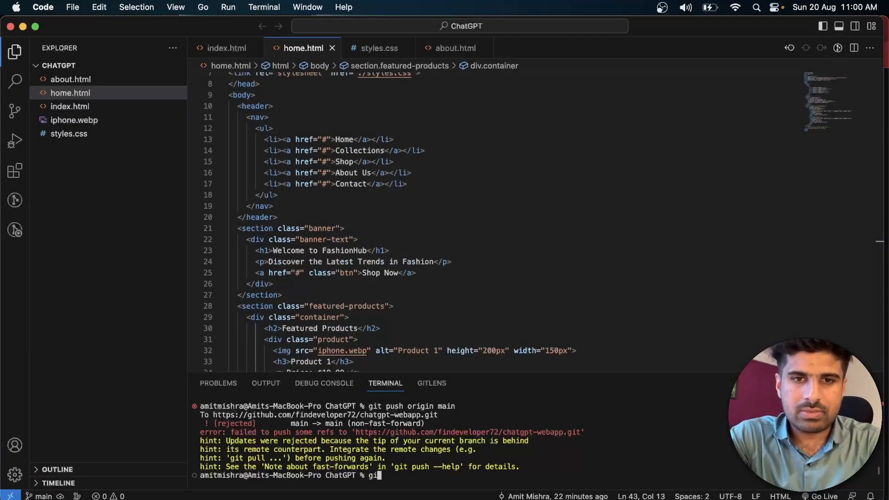
{"action": "type", "text": "t pull origin main -r"}
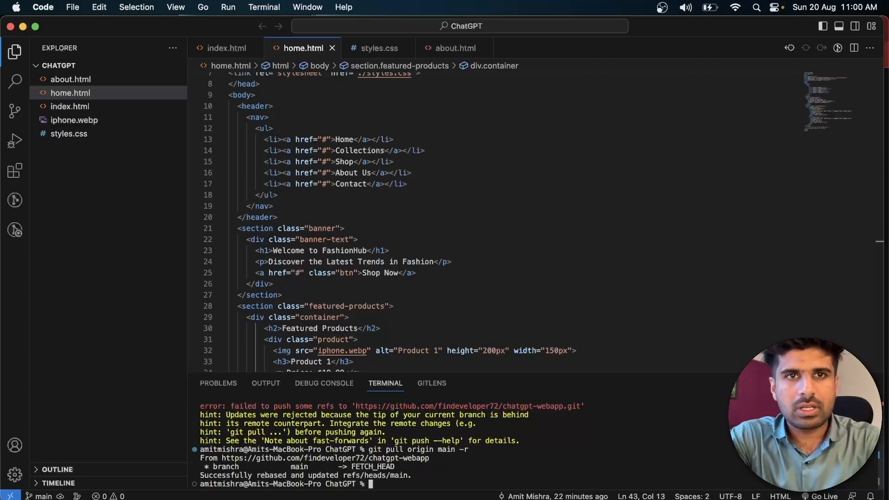
{"action": "key", "text": "Up"}
{"action": "key", "text": "Up"}
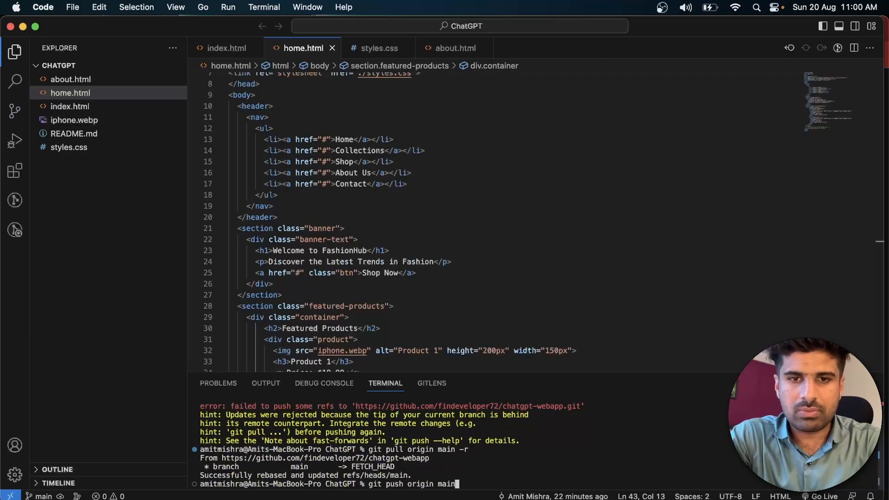
{"action": "key", "text": "Return"}
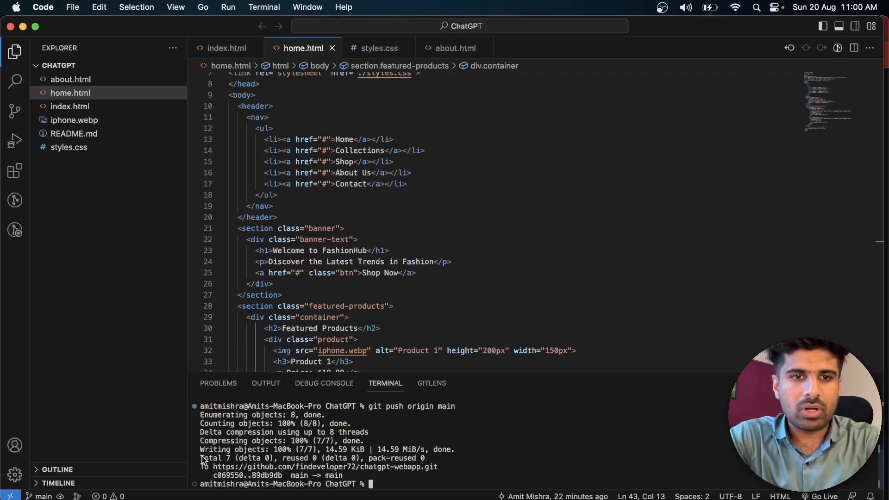
{"action": "left_click", "coordinate": [407, 496]}
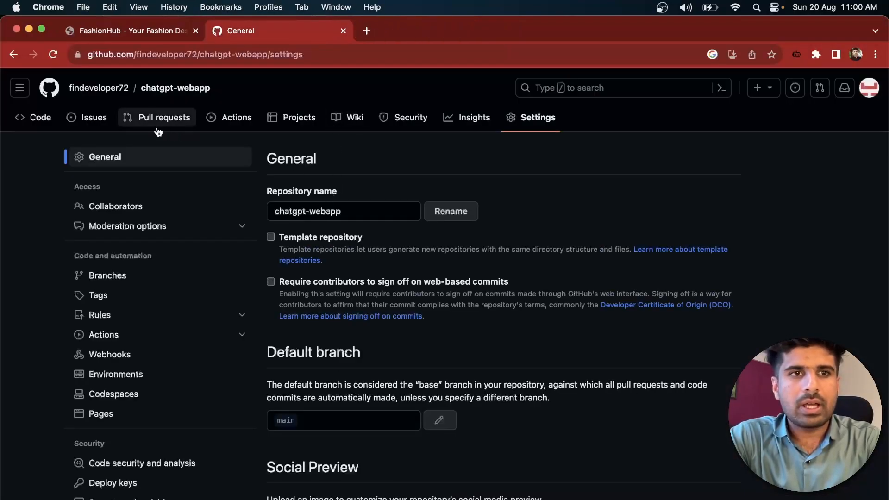
Step: Check that the chatgpt-webapp code page lists the five pushed files alongside README.md
{"action": "left_click", "coordinate": [39, 117]}
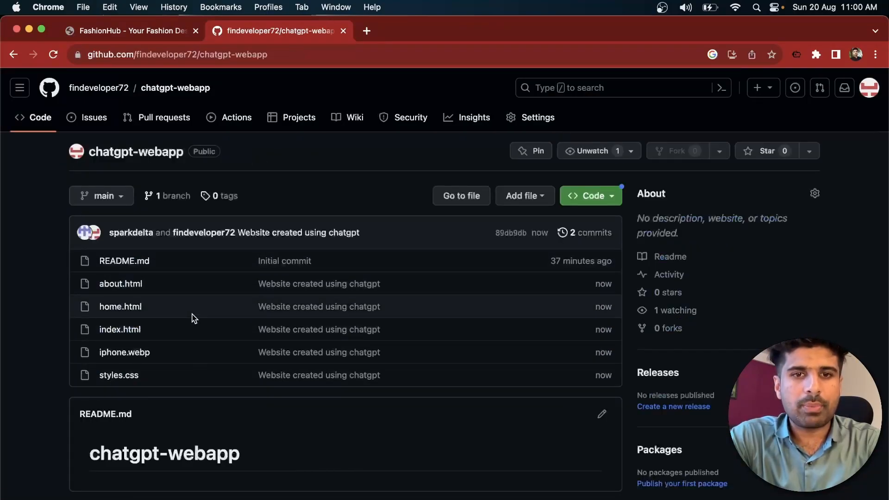
{"action": "left_click", "coordinate": [523, 499]}
{"action": "scroll", "coordinate": [476, 452], "scroll_direction": "up", "scroll_amount": 3}
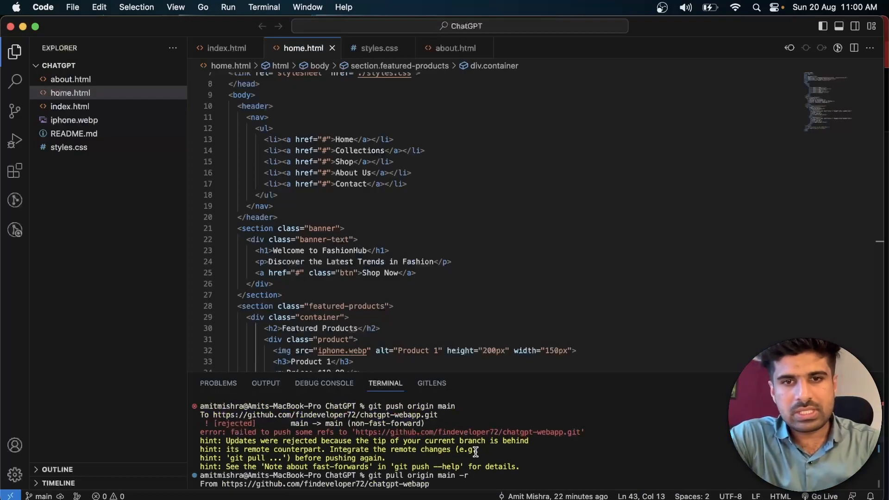
{"action": "scroll", "coordinate": [481, 458], "scroll_direction": "down", "scroll_amount": 2}
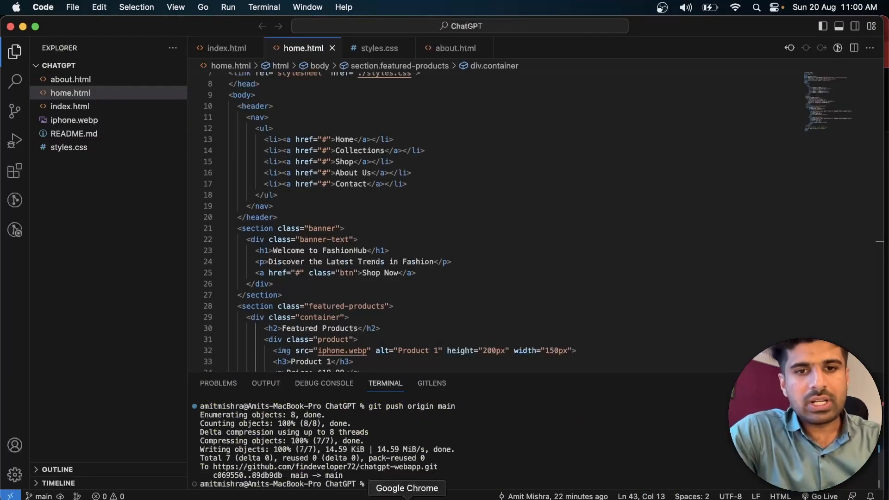
{"action": "left_click", "coordinate": [406, 498]}
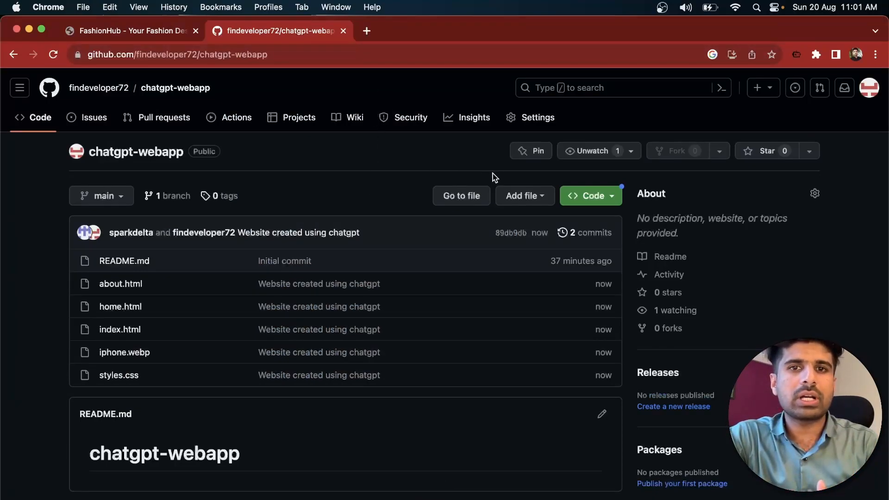
Step: Search Google for netlify in a new tab and open the Netlify site
{"action": "left_click", "coordinate": [361, 37]}
{"action": "type", "text": "new"}
{"action": "key", "text": "BackSpace"}
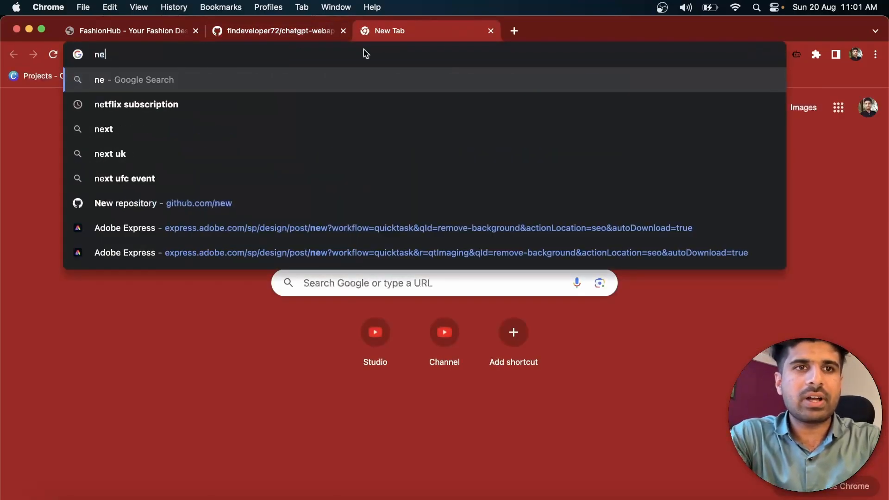
{"action": "key", "text": "BackSpace"}
{"action": "type", "text": "et"}
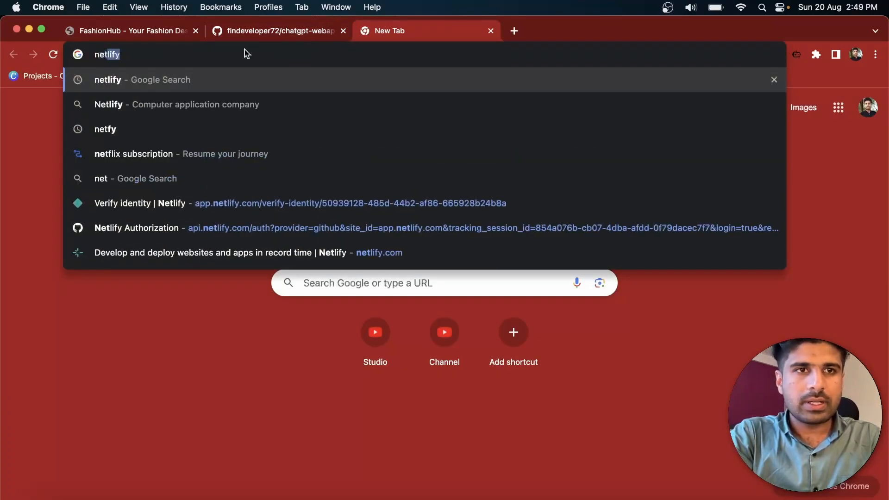
{"action": "type", "text": "lify"}
{"action": "key", "text": "Return"}
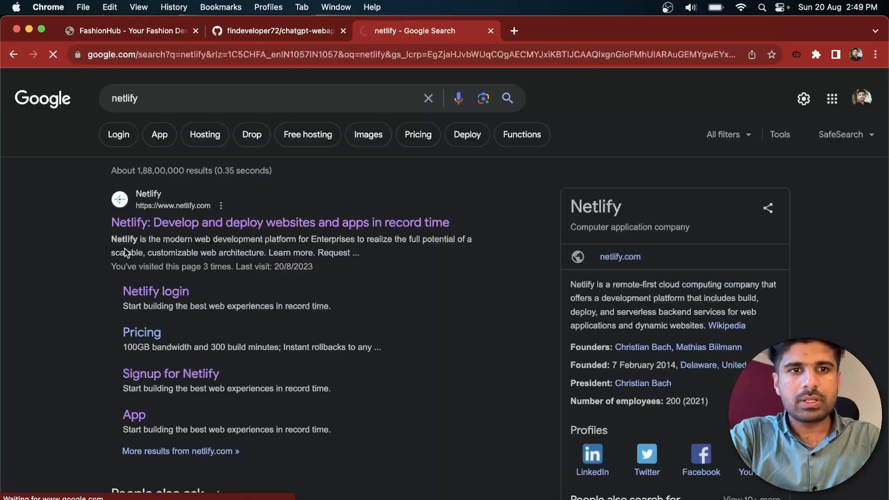
{"action": "left_click", "coordinate": [208, 222]}
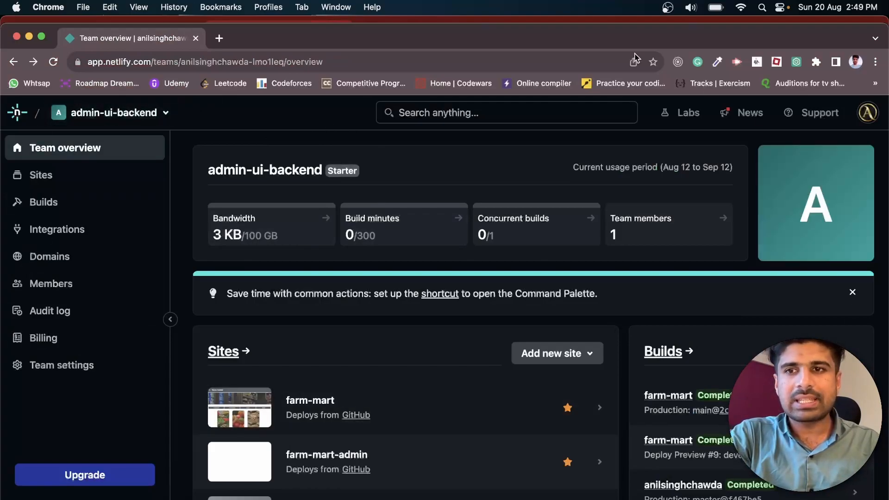
Step: Keep the admin-ui-backend team and choose Add new site > Import an existing project
{"action": "left_click", "coordinate": [124, 114]}
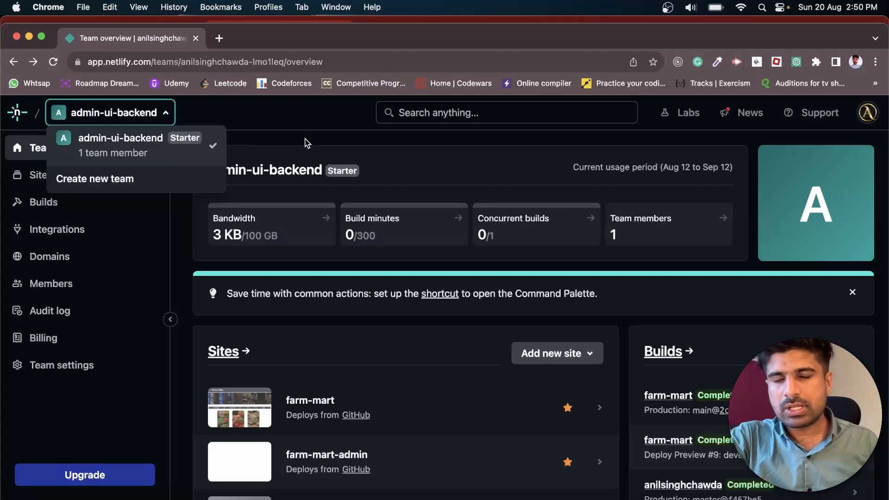
{"action": "left_click", "coordinate": [195, 153]}
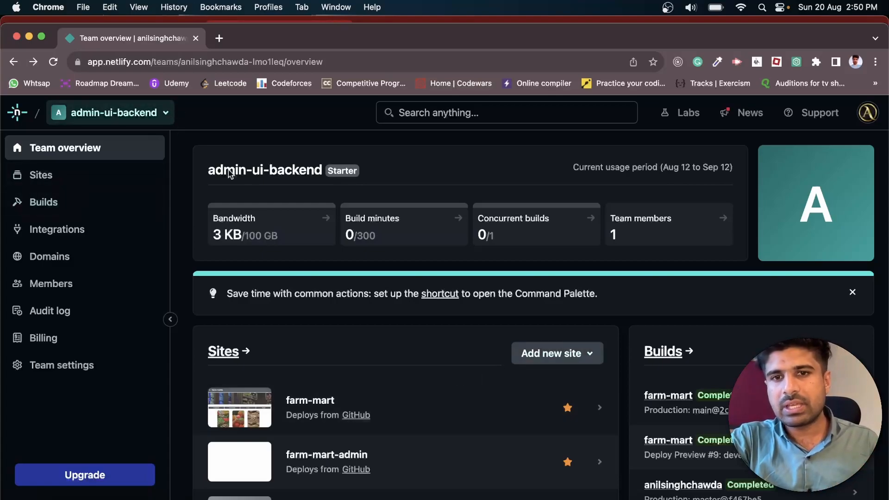
{"action": "left_click", "coordinate": [550, 355]}
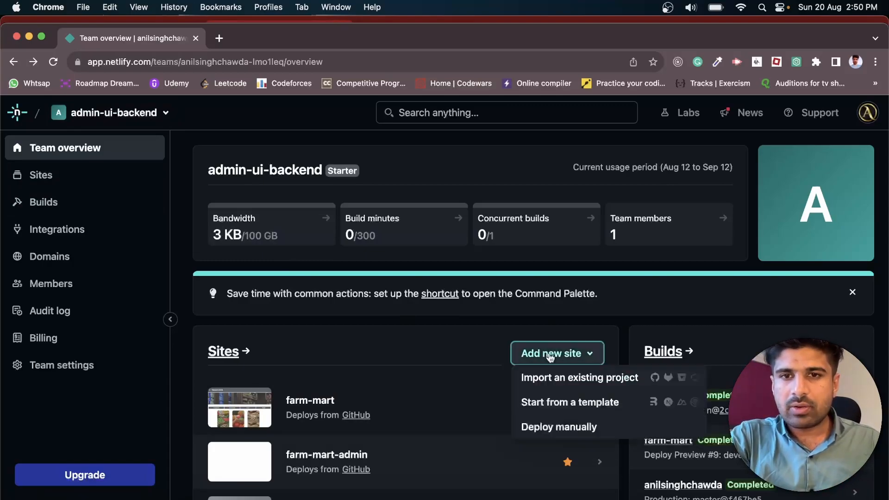
{"action": "left_click", "coordinate": [576, 381]}
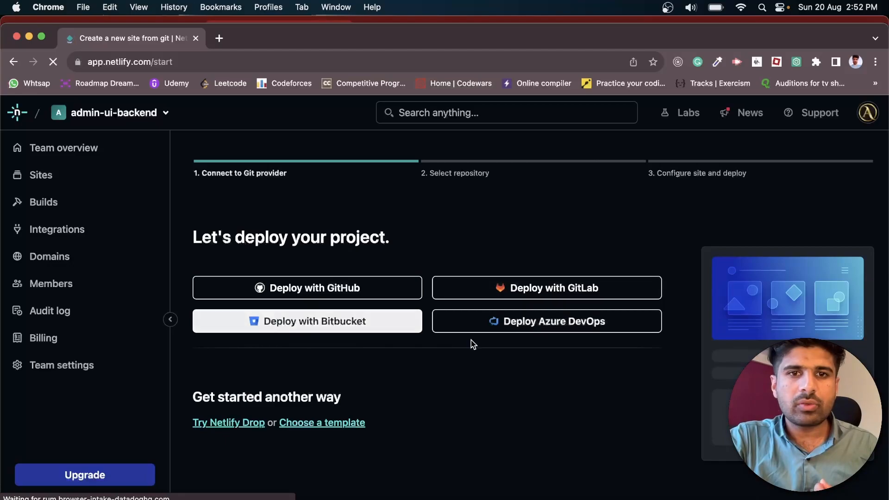
Step: Authorize Netlify on GitHub and install its app with access to all repositories
{"action": "left_click", "coordinate": [367, 281]}
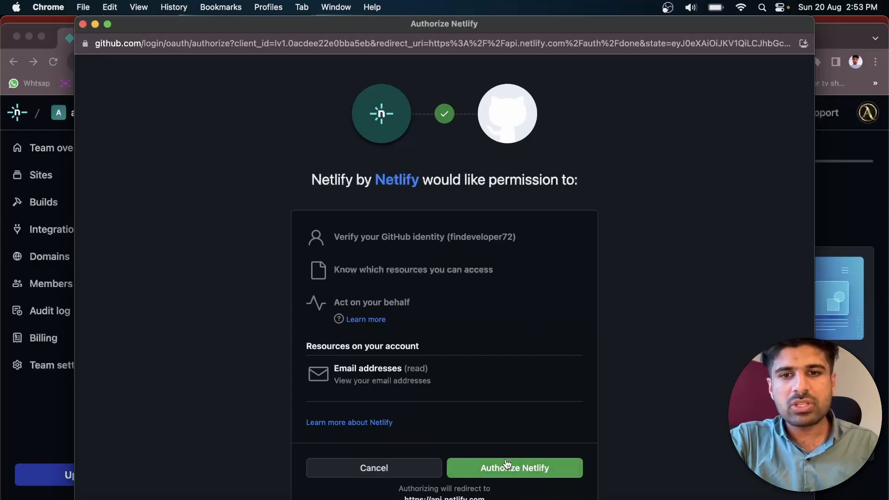
{"action": "left_click", "coordinate": [521, 472]}
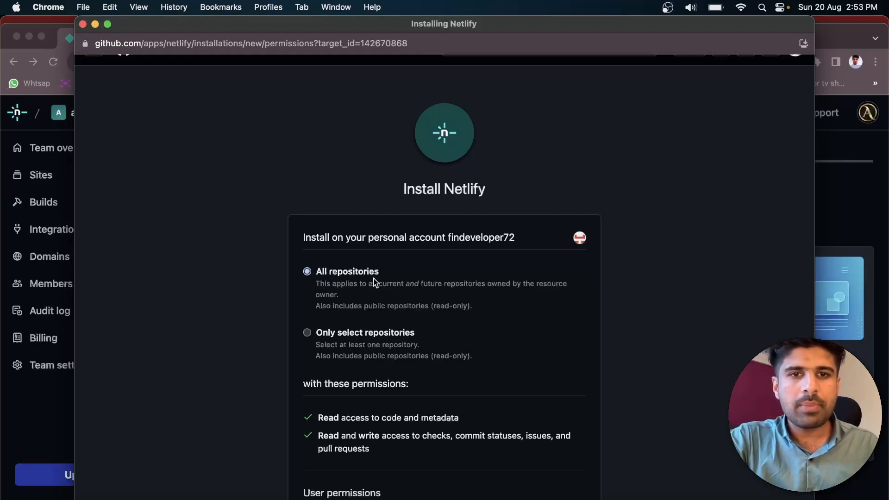
{"action": "scroll", "coordinate": [476, 393], "scroll_direction": "down", "scroll_amount": 8}
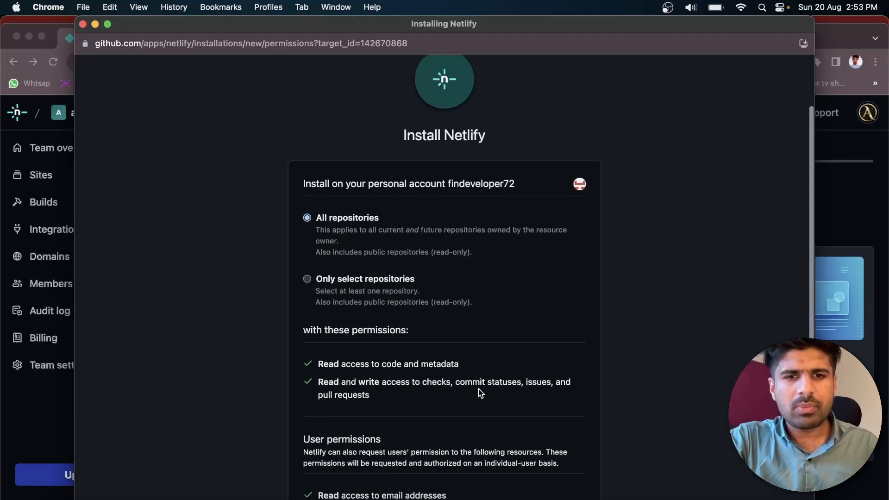
{"action": "left_click", "coordinate": [345, 402]}
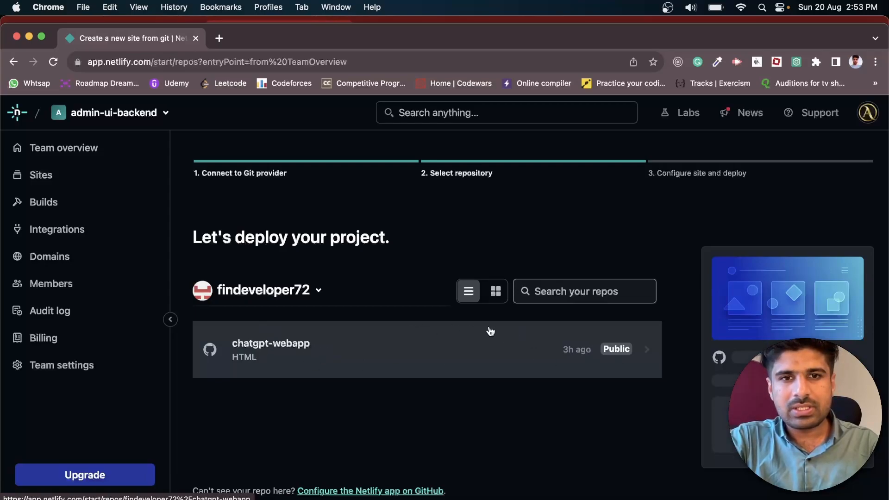
Step: Pick the chatgpt-webapp repository, leave the build command and settings blank, and deploy it from main
{"action": "left_click", "coordinate": [487, 331]}
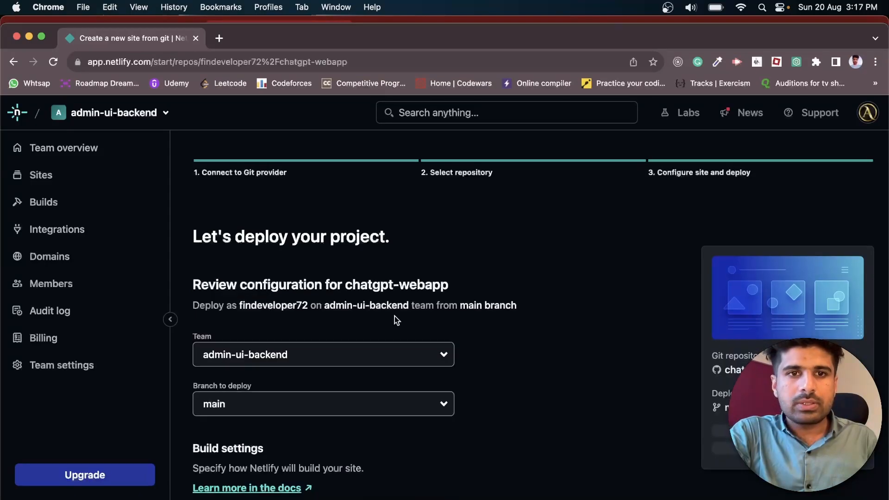
{"action": "scroll", "coordinate": [394, 318], "scroll_direction": "down", "scroll_amount": 3}
{"action": "scroll", "coordinate": [394, 319], "scroll_direction": "down", "scroll_amount": 5}
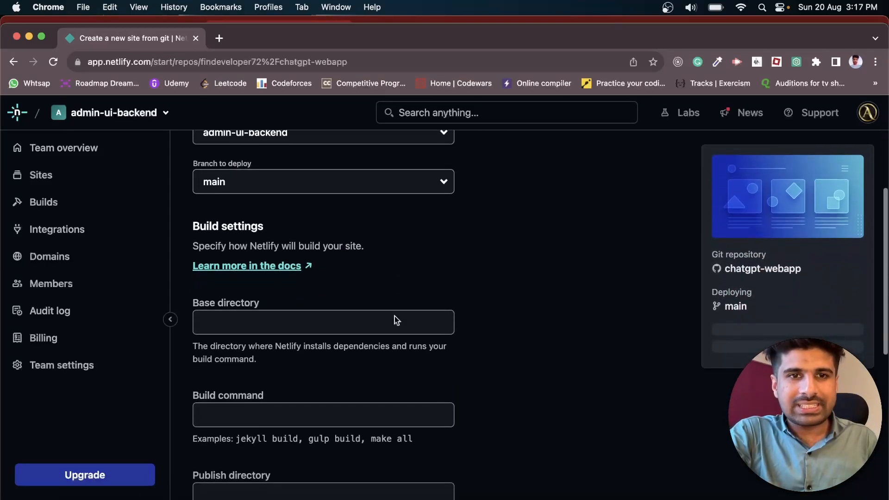
{"action": "scroll", "coordinate": [440, 264], "scroll_direction": "down", "scroll_amount": 5}
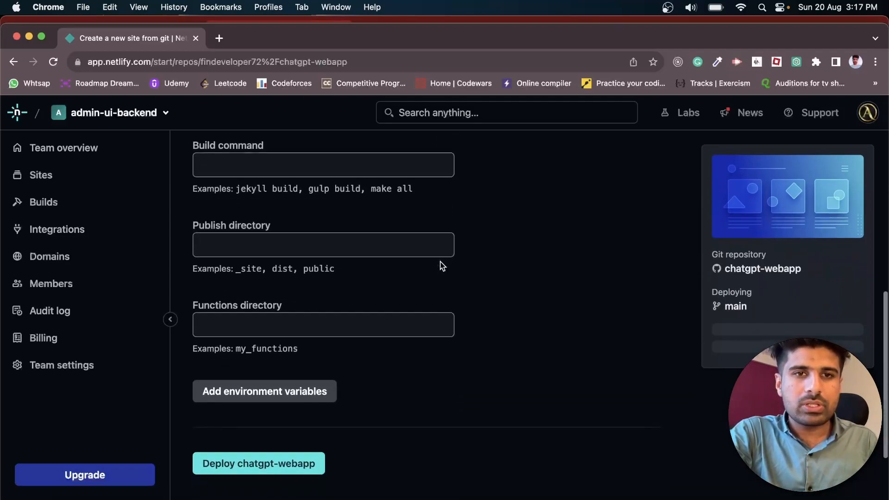
{"action": "scroll", "coordinate": [440, 265], "scroll_direction": "up", "scroll_amount": 3}
{"action": "scroll", "coordinate": [442, 266], "scroll_direction": "up", "scroll_amount": 1}
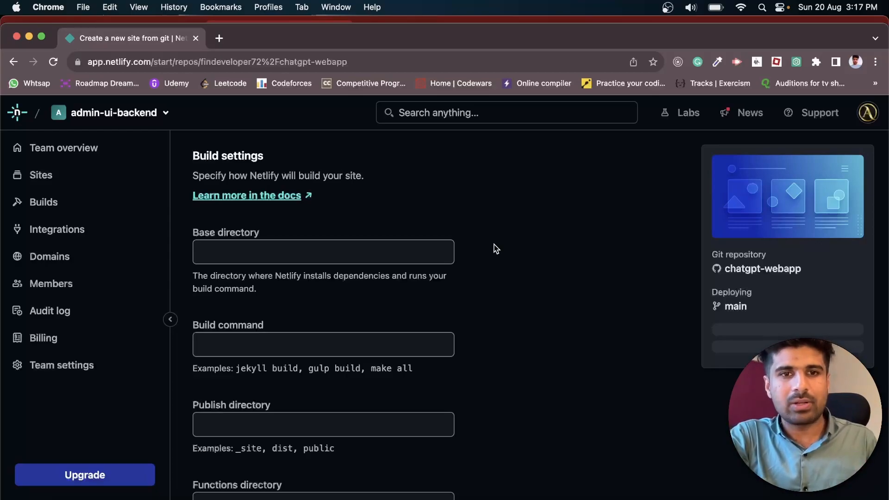
{"action": "left_click", "coordinate": [259, 336]}
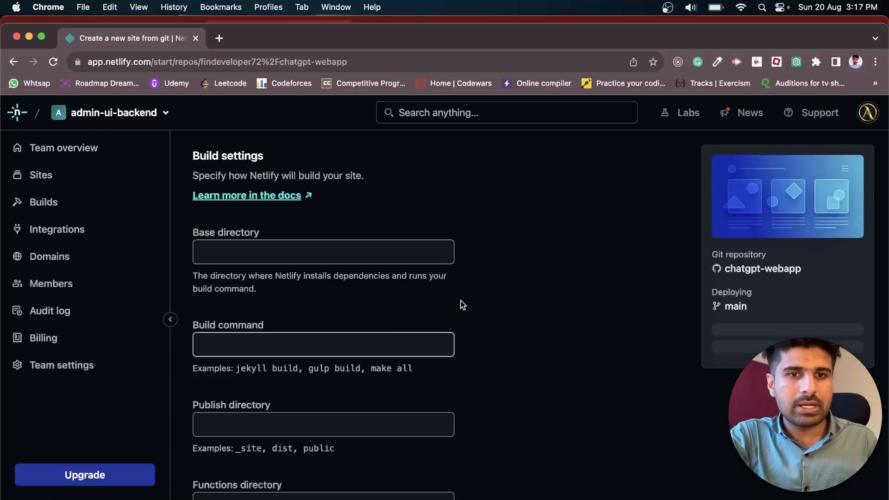
{"action": "scroll", "coordinate": [515, 318], "scroll_direction": "down", "scroll_amount": 3}
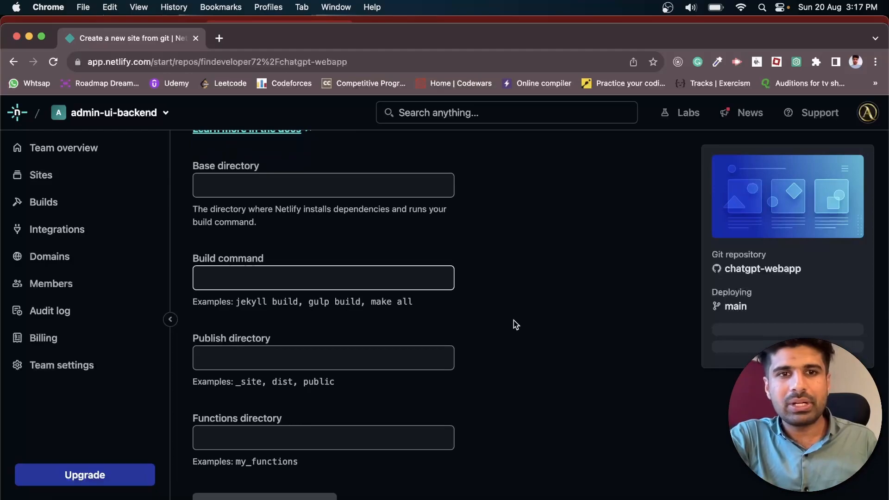
{"action": "scroll", "coordinate": [529, 332], "scroll_direction": "down", "scroll_amount": 1}
{"action": "scroll", "coordinate": [529, 332], "scroll_direction": "down", "scroll_amount": 3}
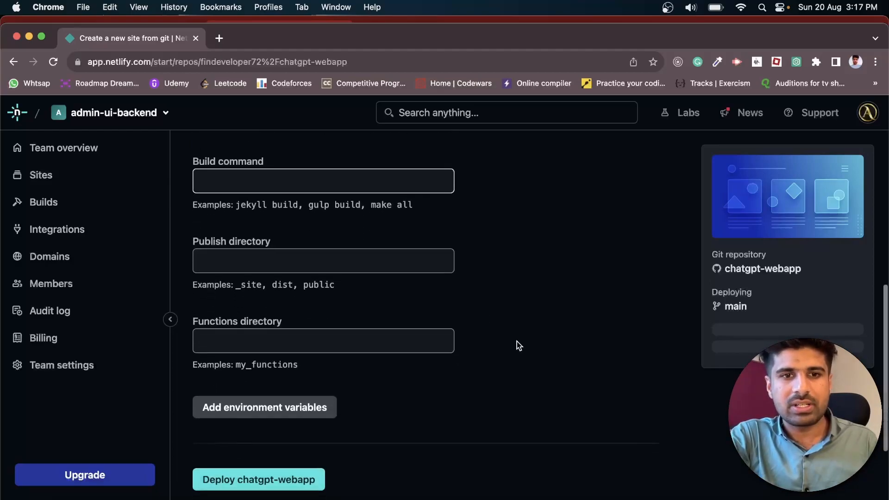
{"action": "left_click", "coordinate": [276, 480]}
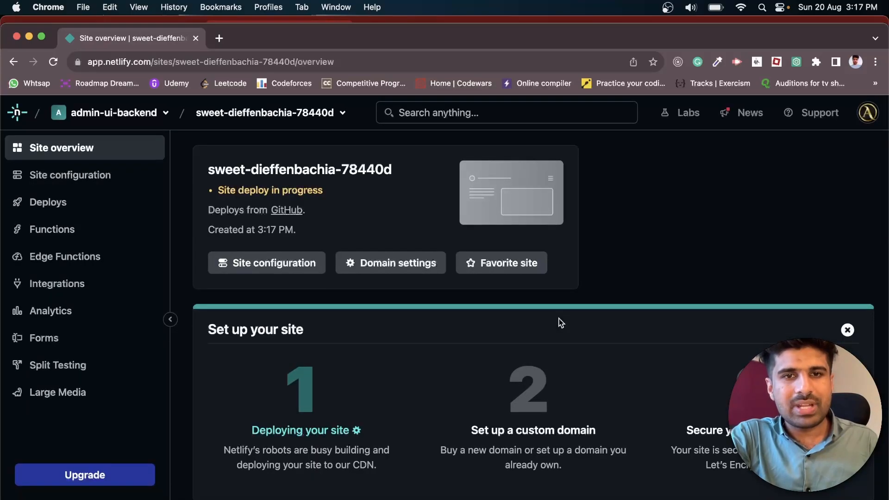
Step: Open sweet-dieffenbachia-78440d's domain settings to view its Production domains and netlify.app subdomain
{"action": "scroll", "coordinate": [557, 322], "scroll_direction": "down", "scroll_amount": 1}
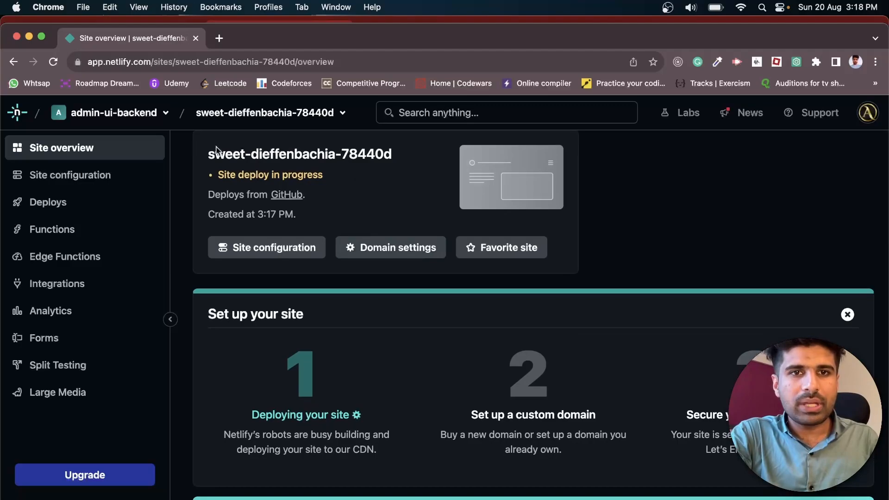
{"action": "left_click", "coordinate": [373, 252]}
{"action": "scroll", "coordinate": [671, 312], "scroll_direction": "down", "scroll_amount": 3}
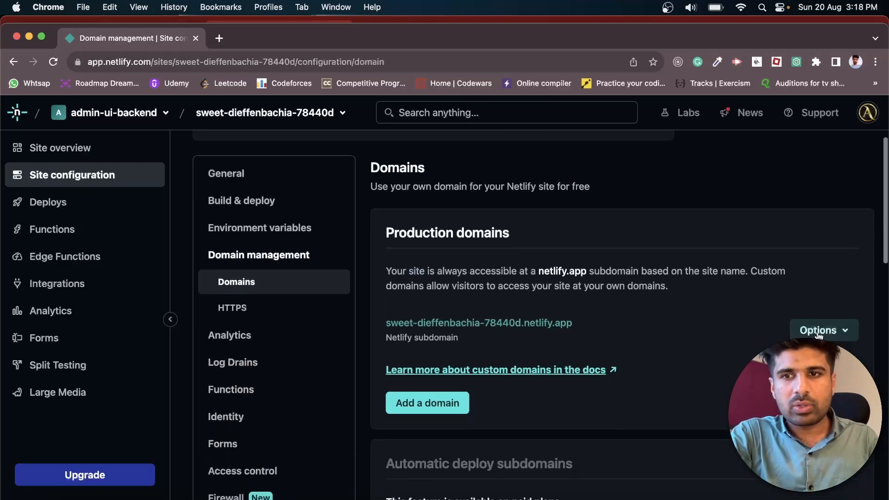
Step: Replace the site name sweet-dieffenbachia-78440d with chatgpt-fin-dev and save it
{"action": "left_click", "coordinate": [752, 354]}
{"action": "key", "text": "alt+shift+Left"}
{"action": "key", "text": "alt+shift+Left"}
{"action": "key", "text": "alt+shift+Left"}
{"action": "key", "text": "BackSpace"}
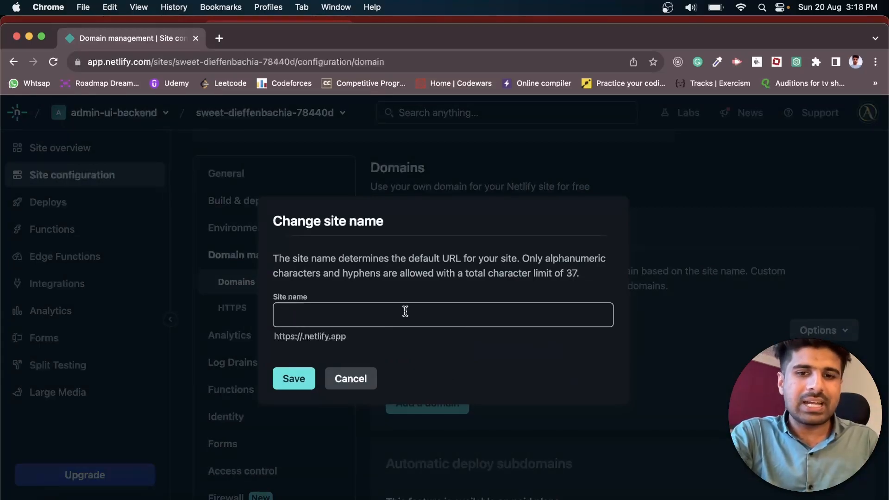
{"action": "type", "text": "chat"}
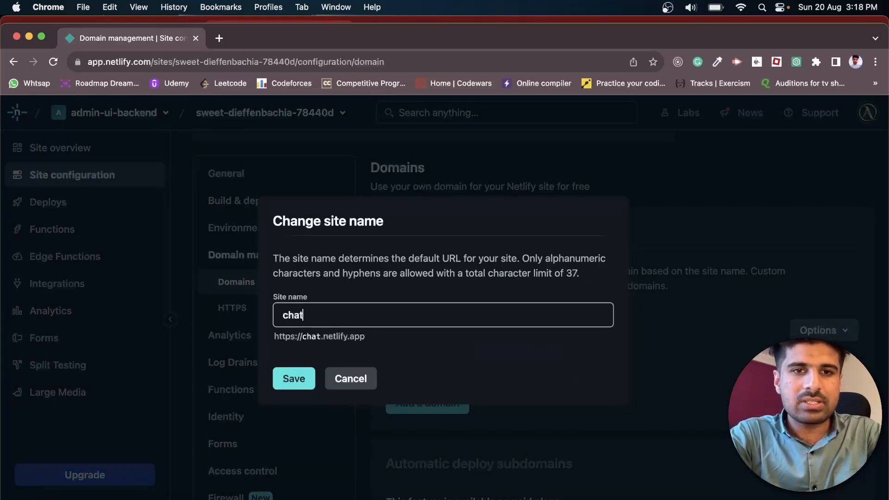
{"action": "type", "text": "gpt-fin-dev"}
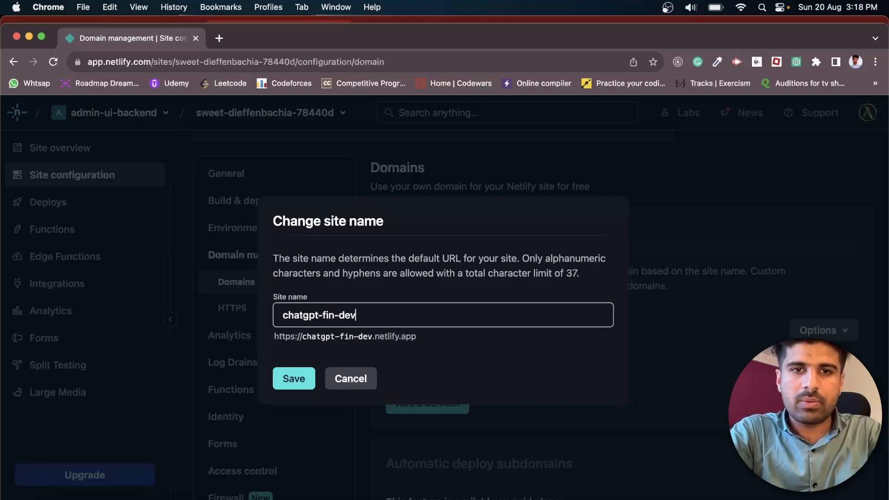
{"action": "left_click", "coordinate": [293, 378]}
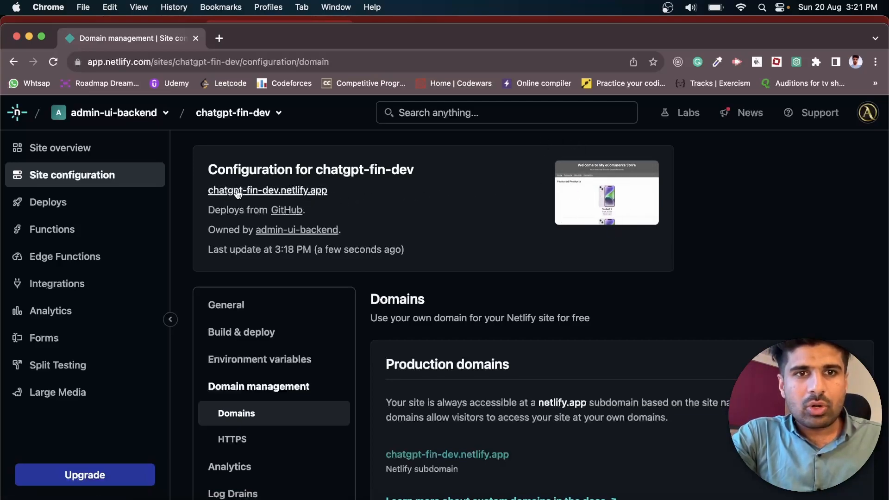
Step: Open chatgpt-fin-dev.netlify.app in a new tab and load the FashionHub home.html welcome page
{"action": "left_click", "coordinate": [274, 192]}
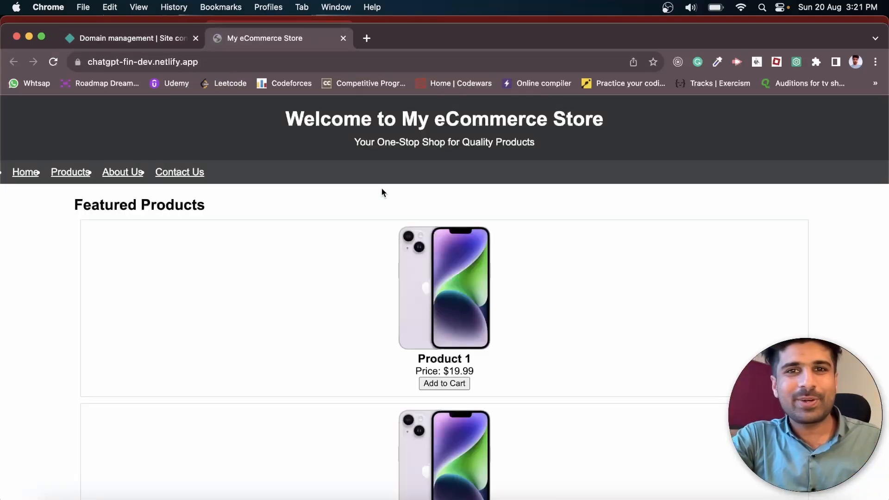
{"action": "left_click", "coordinate": [32, 176]}
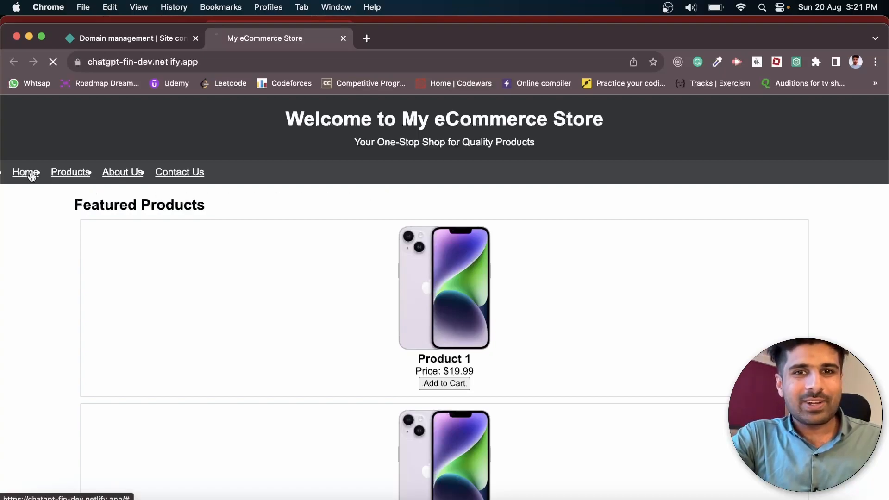
{"action": "scroll", "coordinate": [520, 387], "scroll_direction": "down", "scroll_amount": 3}
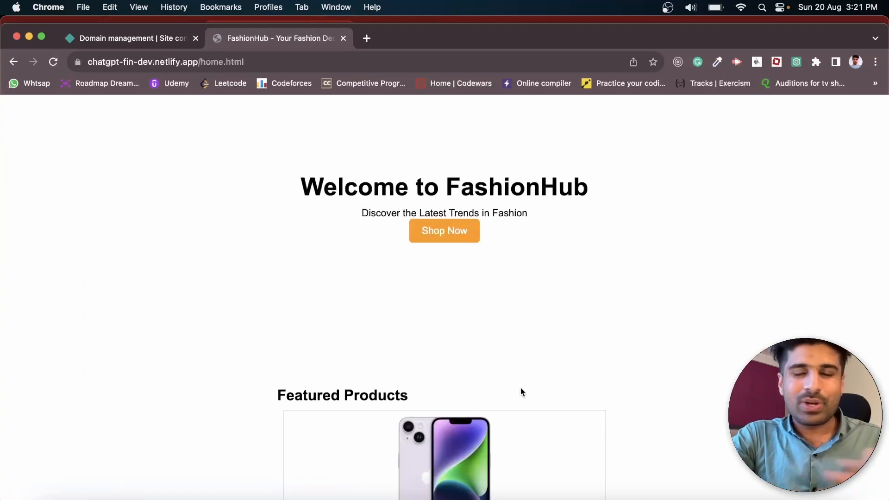
{"action": "scroll", "coordinate": [520, 387], "scroll_direction": "down", "scroll_amount": 2}
{"action": "scroll", "coordinate": [521, 387], "scroll_direction": "up", "scroll_amount": 2}
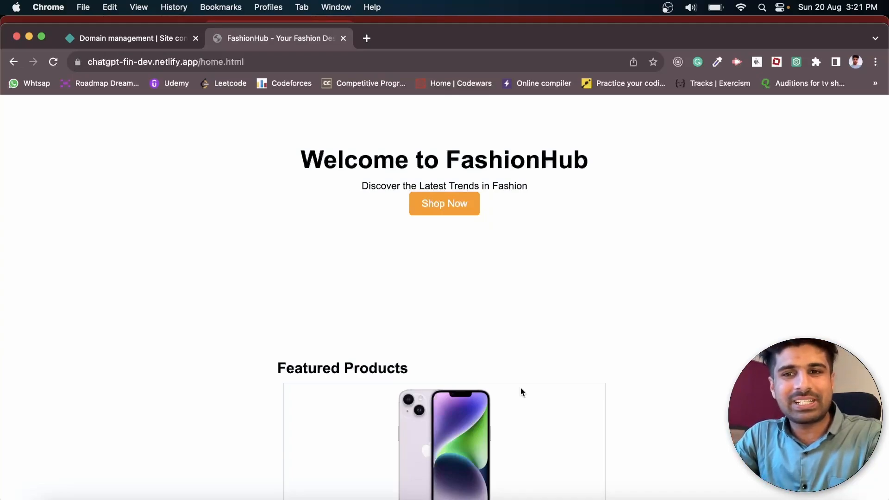
{"action": "triple_click", "coordinate": [278, 68]}
{"action": "key", "text": "super+c"}
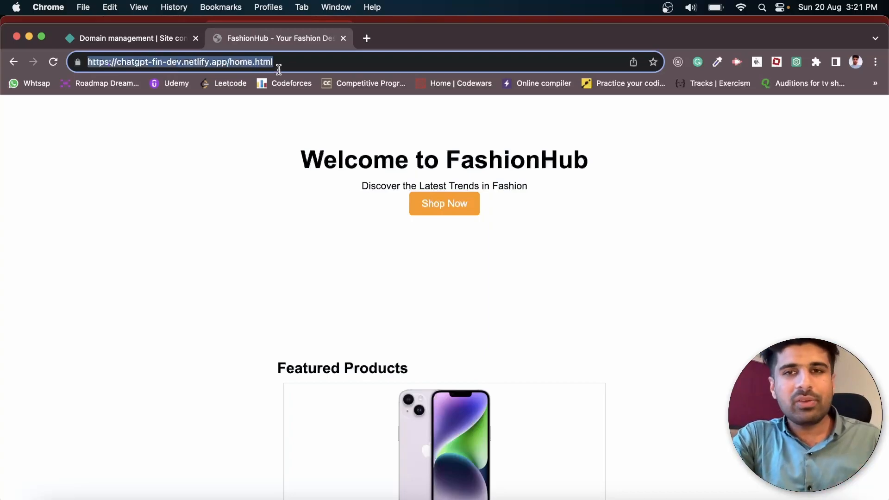
{"action": "scroll", "coordinate": [567, 239], "scroll_direction": "down", "scroll_amount": 1}
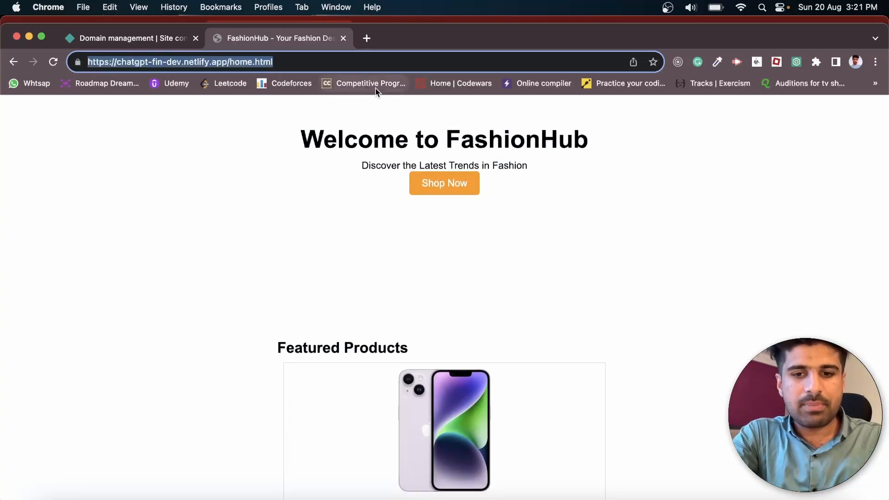
{"action": "key", "text": "super+shift+n"}
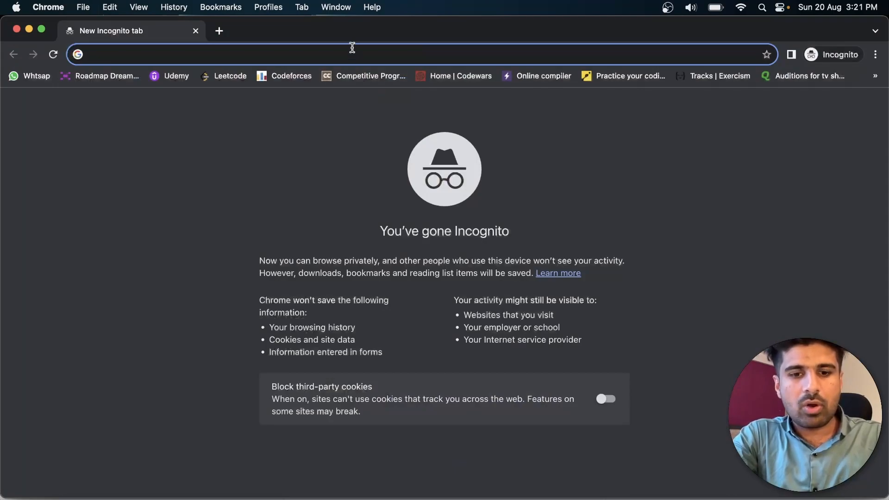
{"action": "key", "text": "super+v"}
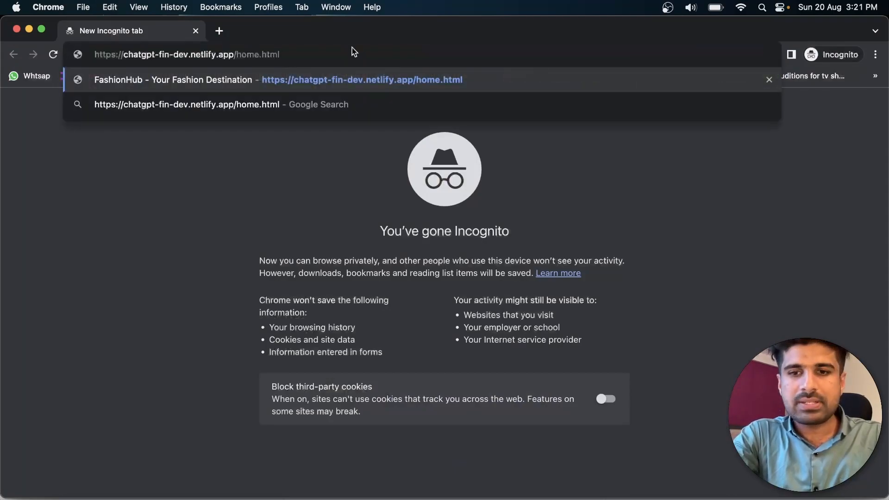
{"action": "key", "text": "Return"}
{"action": "scroll", "coordinate": [517, 308], "scroll_direction": "down", "scroll_amount": 4}
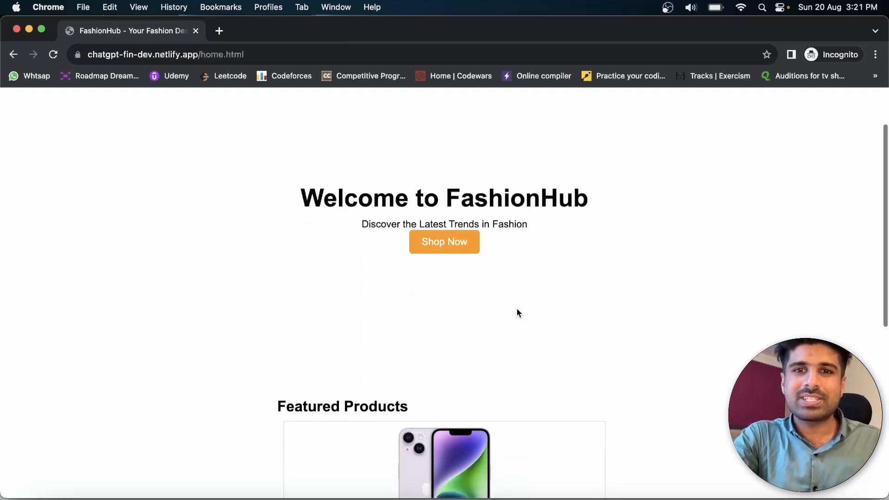
{"action": "scroll", "coordinate": [516, 307], "scroll_direction": "down", "scroll_amount": 3}
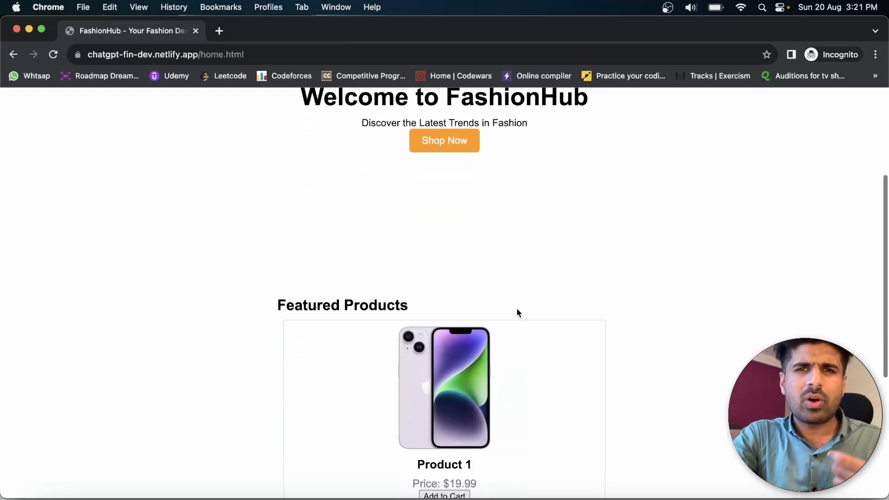
{"action": "left_click", "coordinate": [174, 54]}
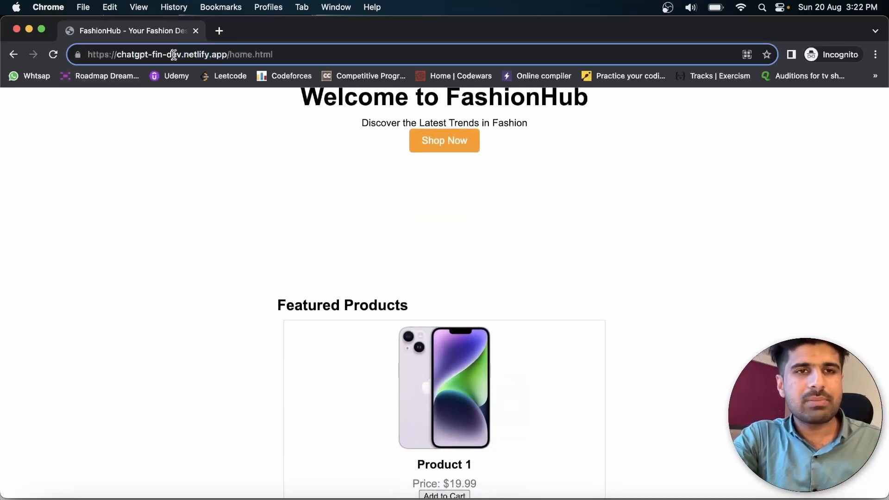
{"action": "double_click", "coordinate": [174, 55]}
{"action": "left_click", "coordinate": [16, 28]}
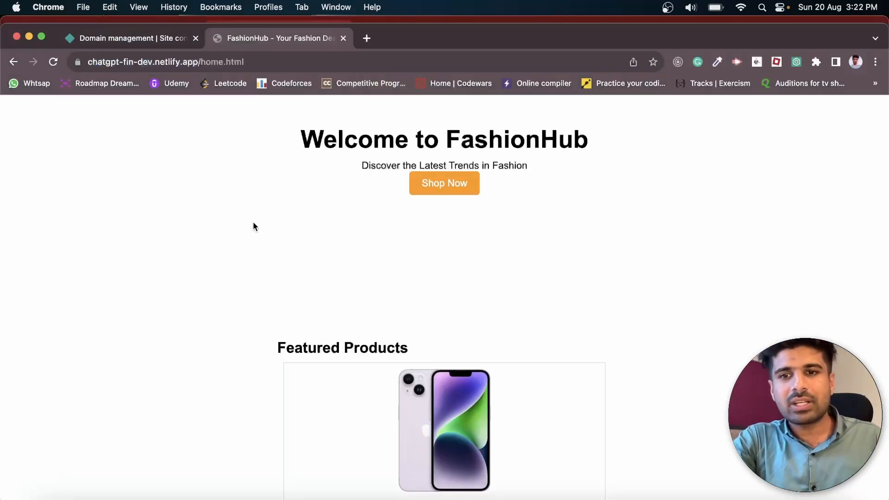
Step: Return to the Netlify domain management page listing chatgpt-fin-dev.netlify.app as the production subdomain
{"action": "left_click", "coordinate": [248, 67]}
{"action": "double_click", "coordinate": [261, 62]}
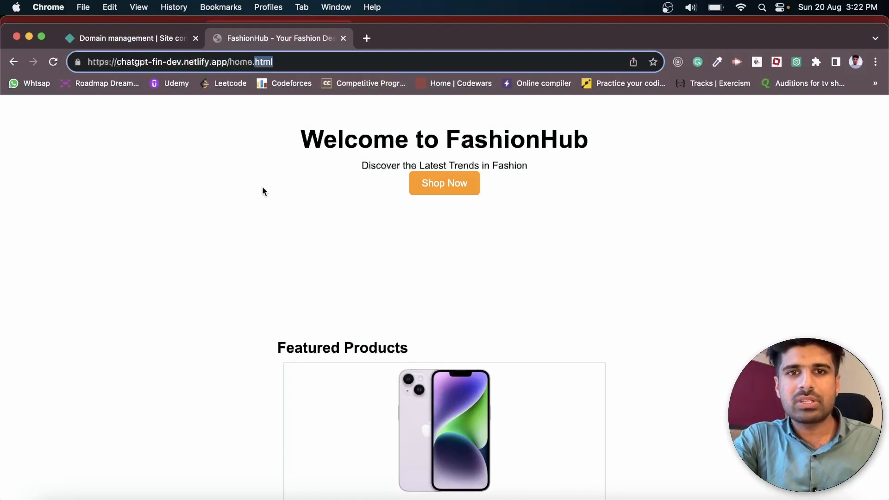
{"action": "left_click", "coordinate": [267, 241]}
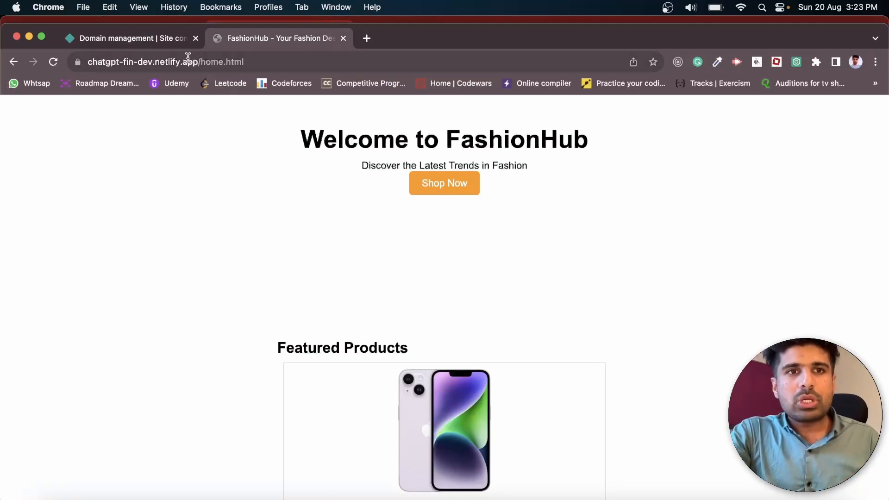
{"action": "left_click", "coordinate": [164, 43]}
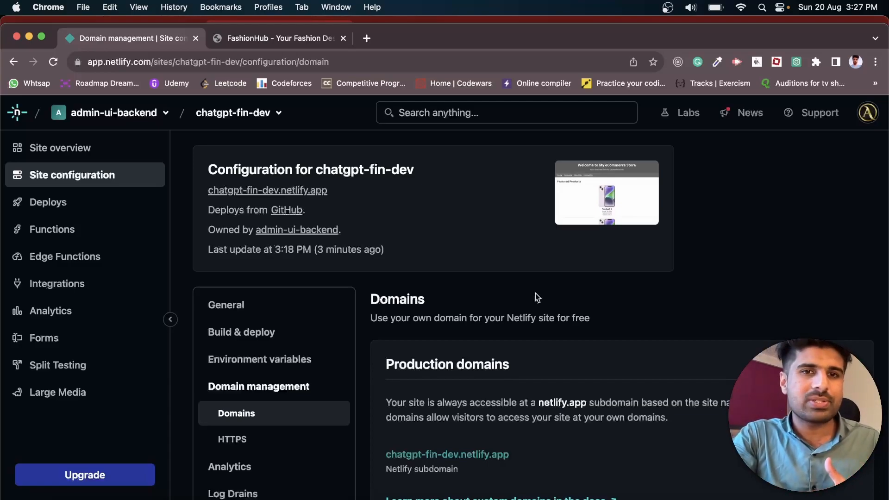
Step: Switch back to the FashionHub tab and scroll through the live home.html featured products
{"action": "left_click", "coordinate": [326, 42]}
{"action": "scroll", "coordinate": [293, 236], "scroll_direction": "down", "scroll_amount": 2}
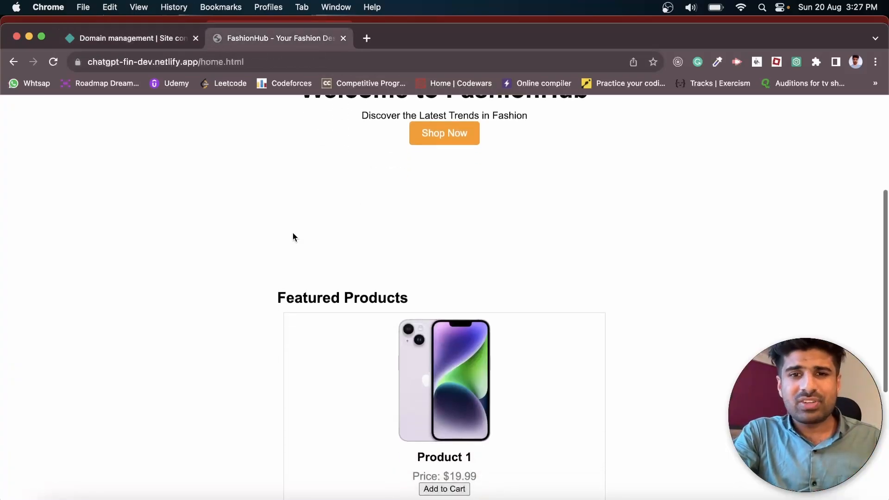
{"action": "scroll", "coordinate": [293, 236], "scroll_direction": "up", "scroll_amount": 3}
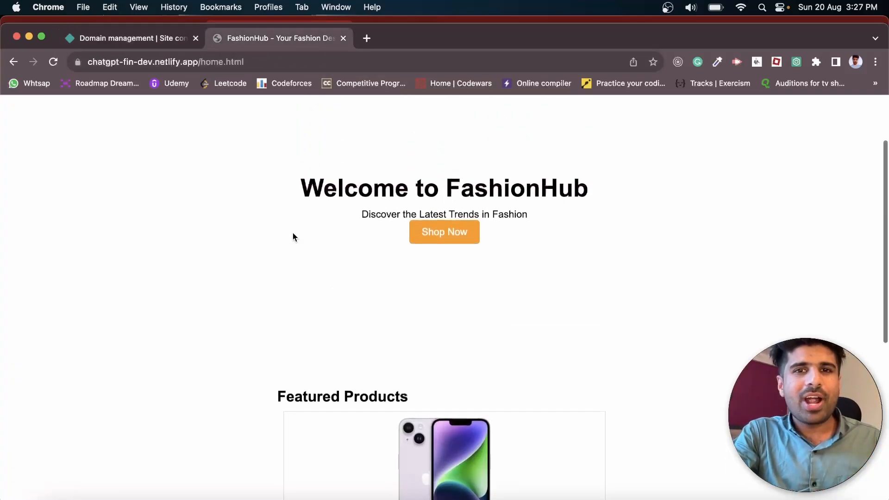
{"action": "double_click", "coordinate": [248, 59]}
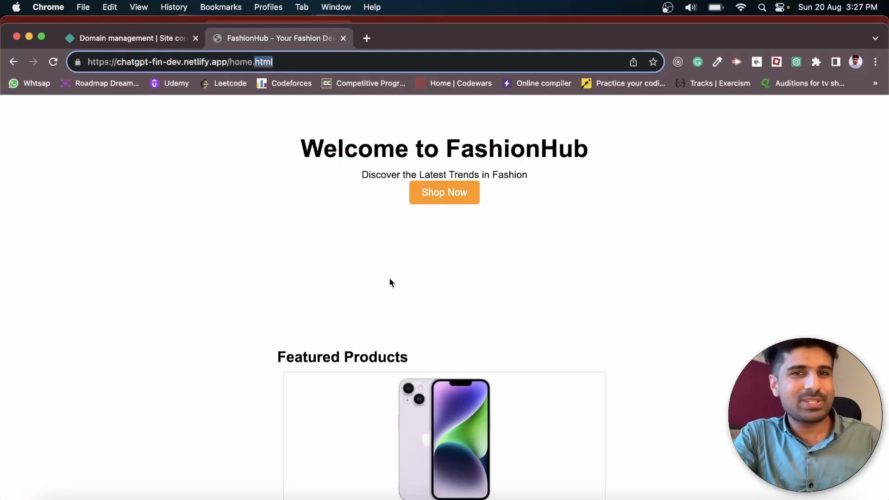
{"action": "scroll", "coordinate": [423, 278], "scroll_direction": "down", "scroll_amount": 4}
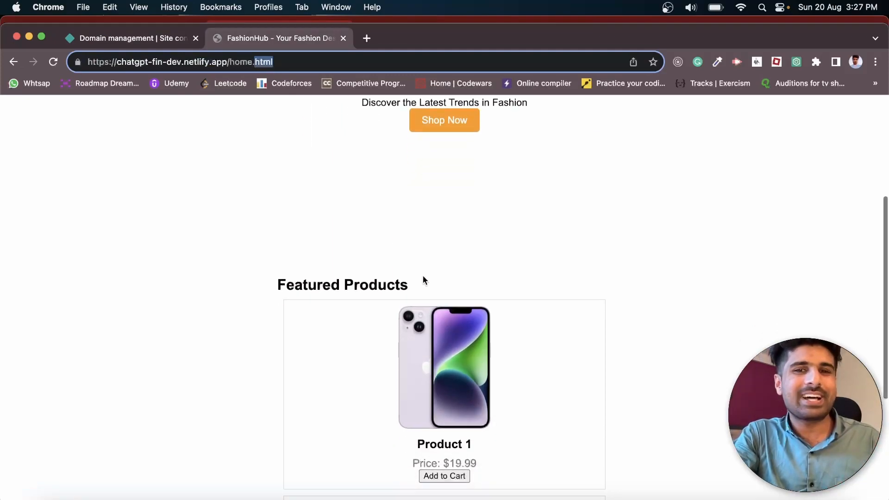
{"action": "scroll", "coordinate": [383, 246], "scroll_direction": "up", "scroll_amount": 4}
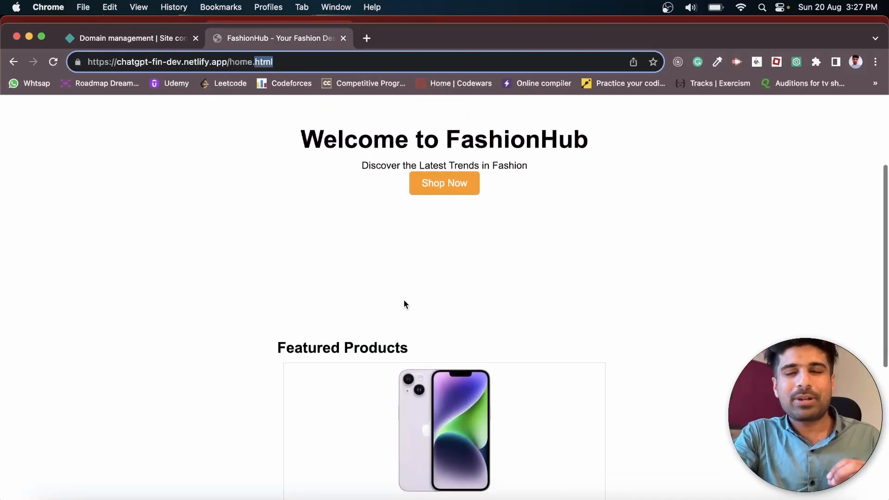
{"action": "scroll", "coordinate": [404, 303], "scroll_direction": "down", "scroll_amount": 1}
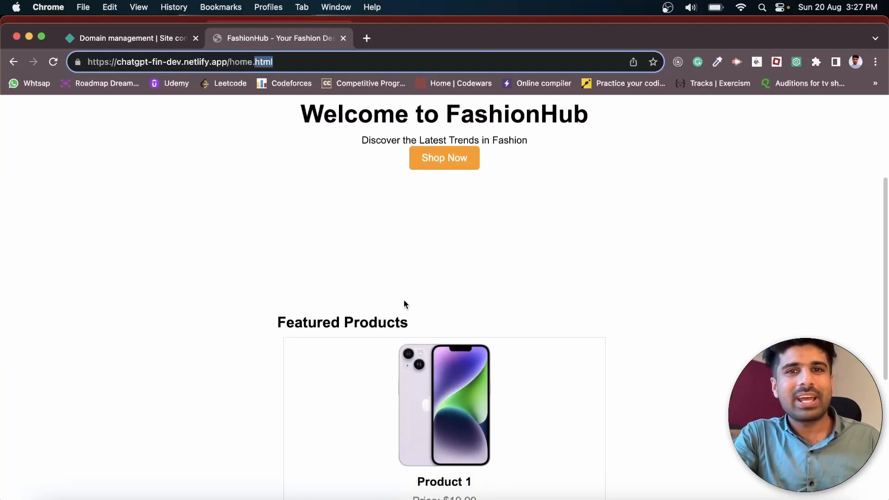